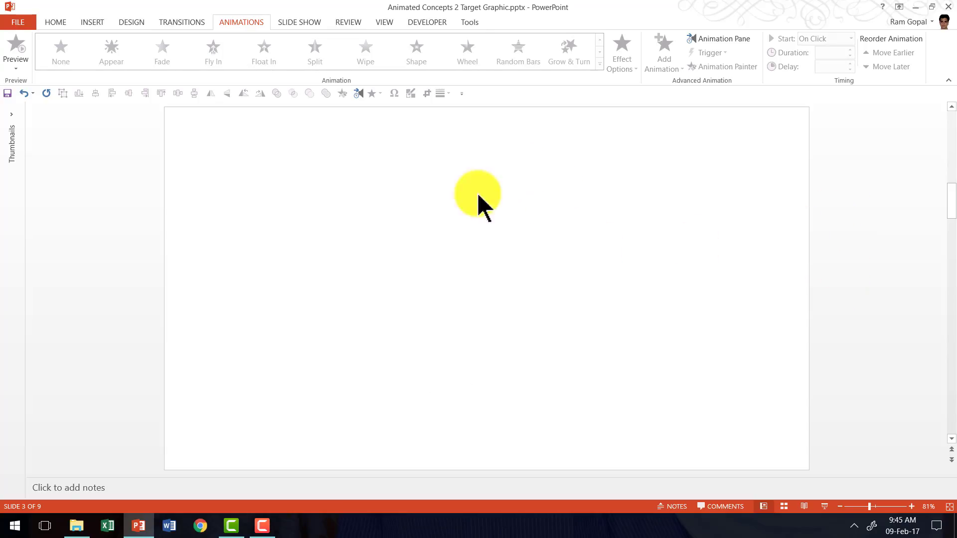
Step: Insert a Stacked Venn SmartArt graphic from the Relationship category onto slide 3
click(90, 22)
click(235, 57)
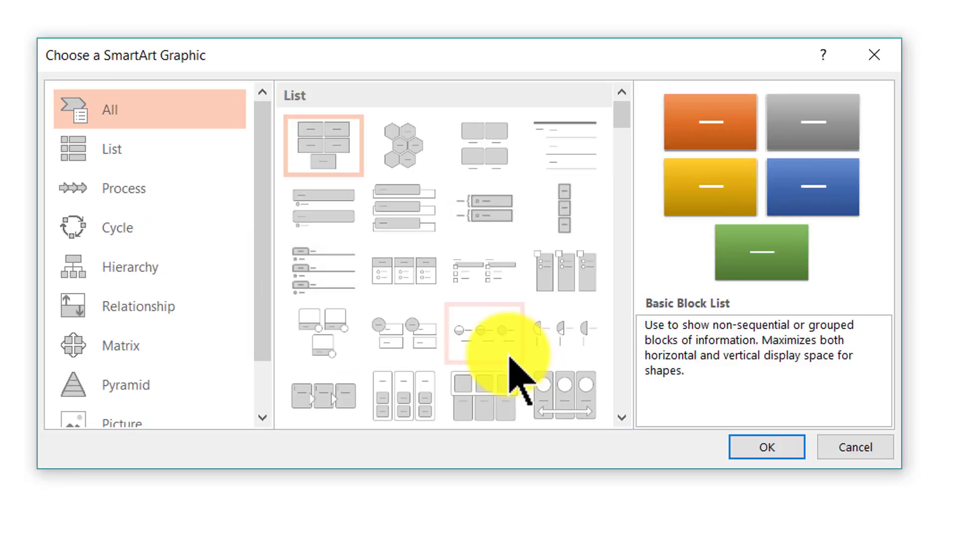
click(175, 317)
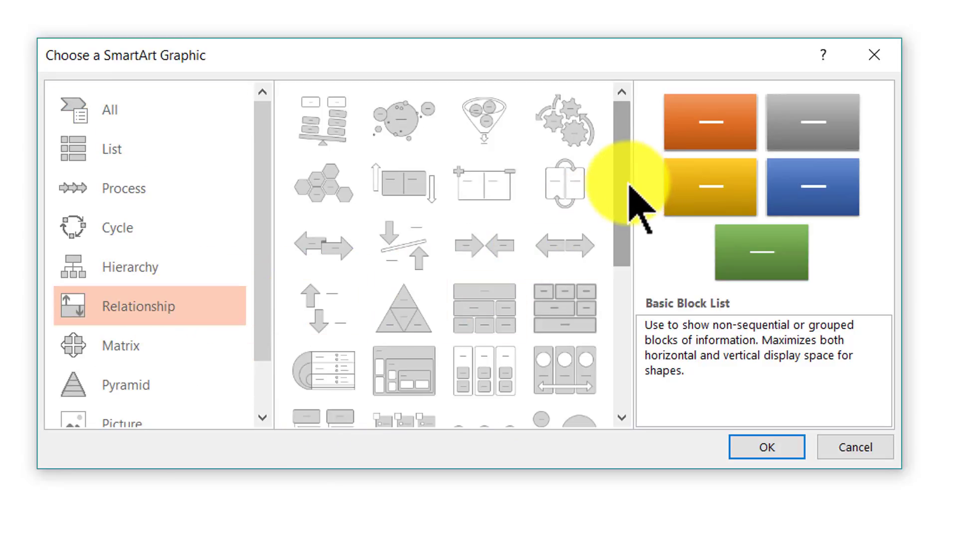
drag(626, 207, 618, 355)
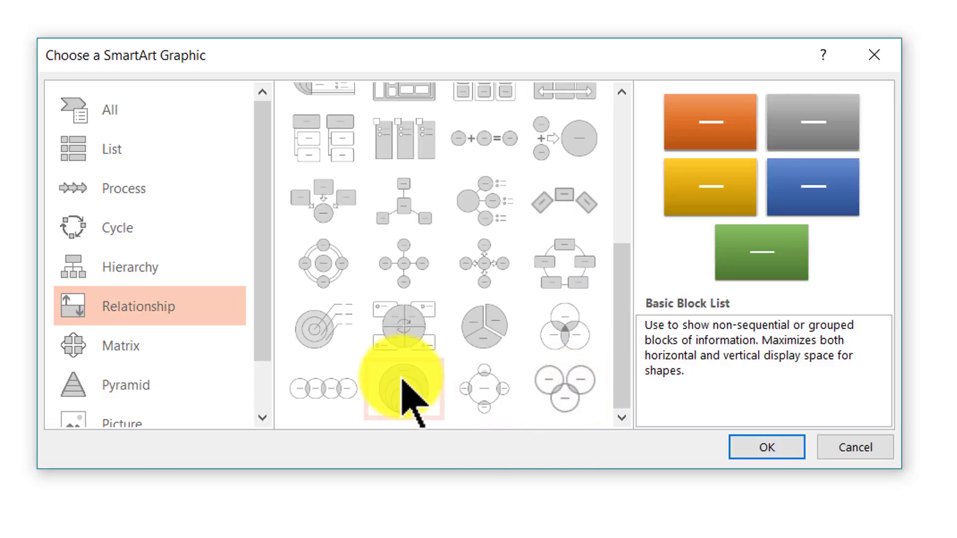
click(403, 398)
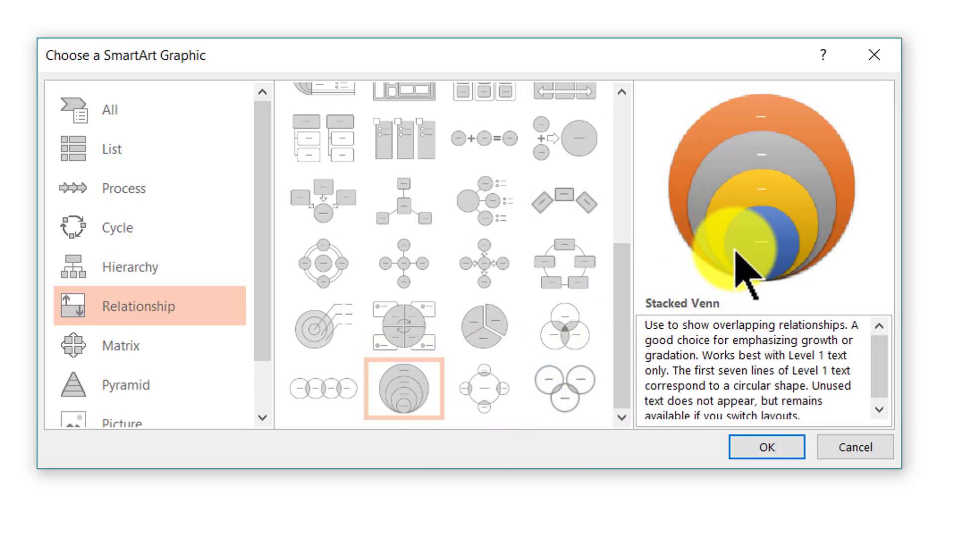
click(760, 447)
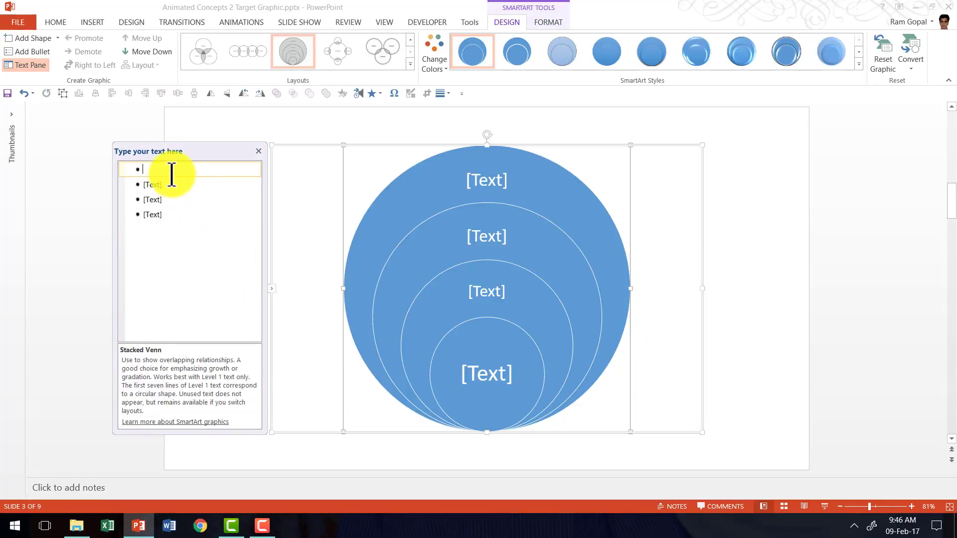
Step: Add a fifth bullet after the last one in the SmartArt text pane to create a fifth circle
click(167, 215)
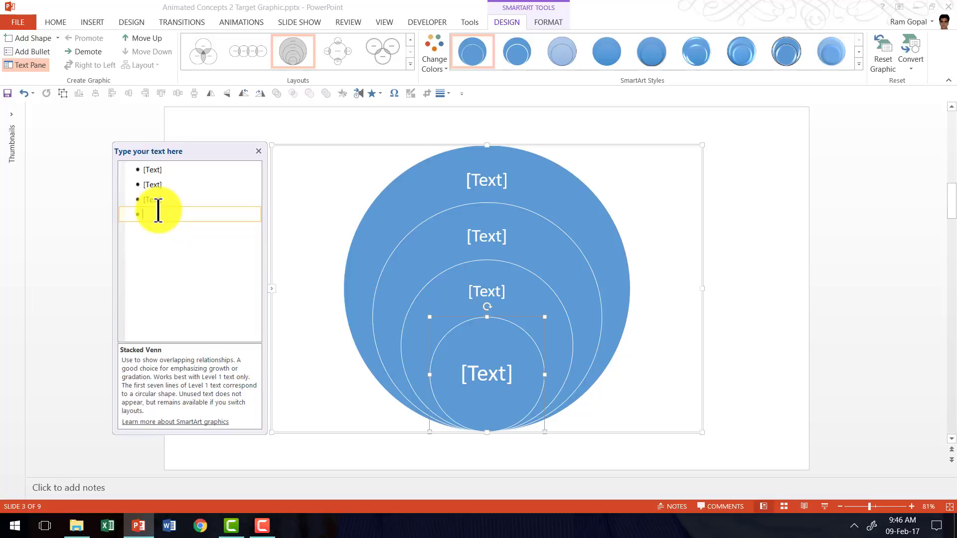
key(Return)
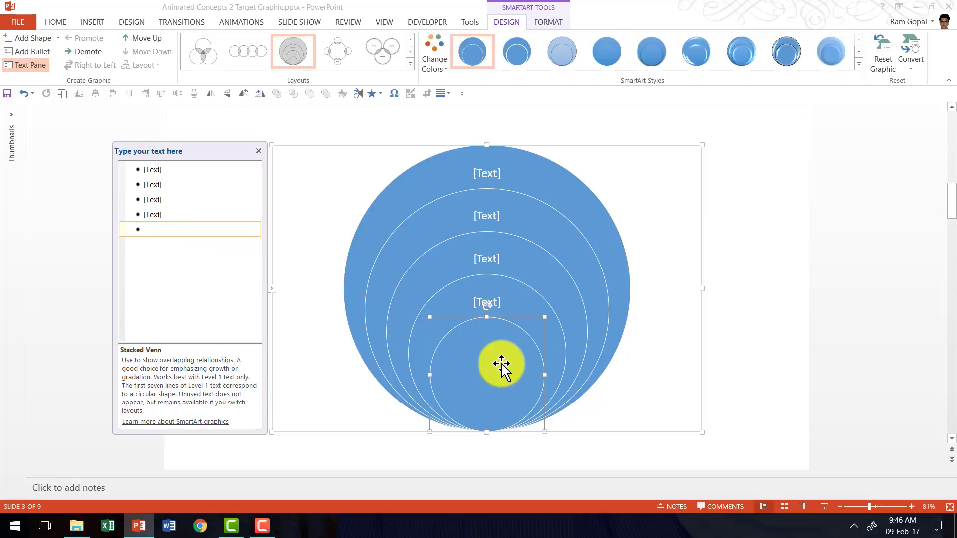
Step: Convert the Stacked Venn SmartArt into ordinary shapes
click(701, 171)
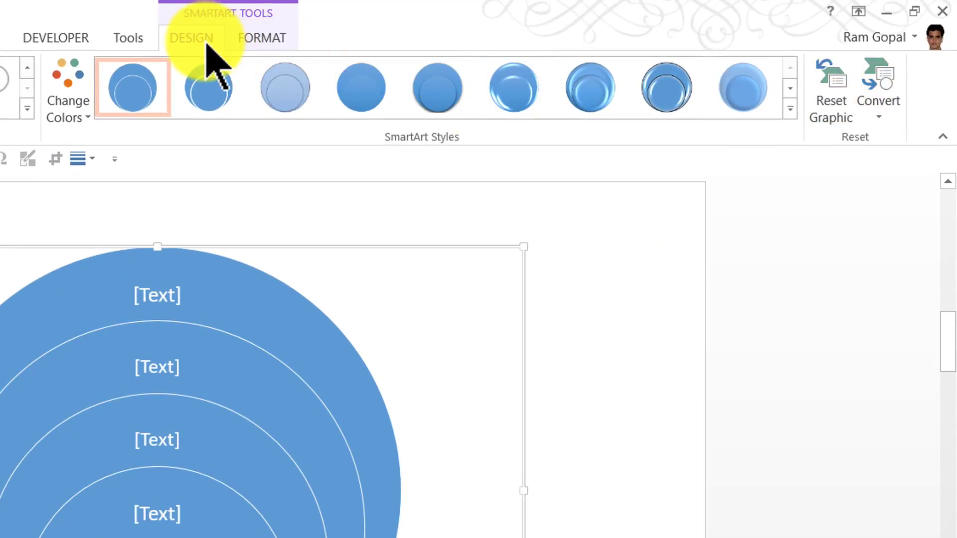
click(881, 94)
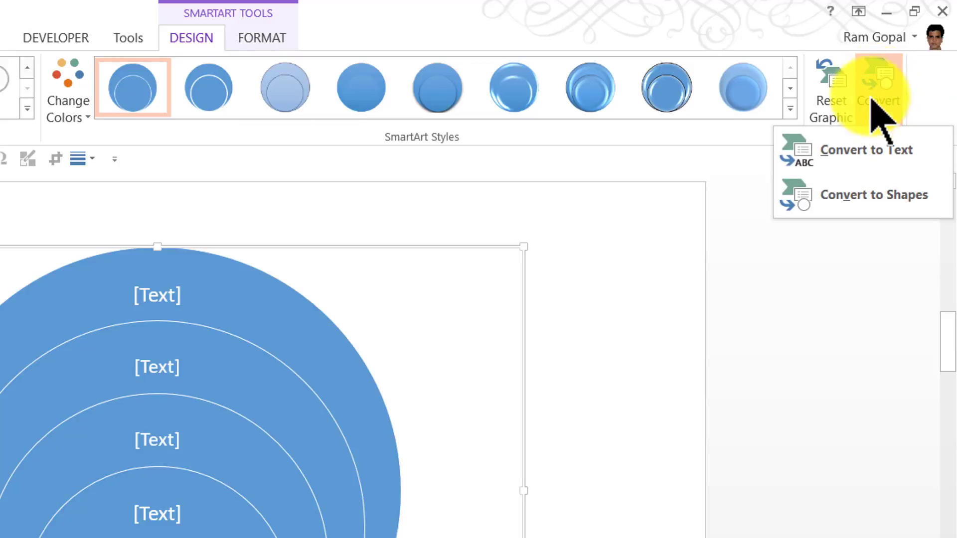
click(867, 195)
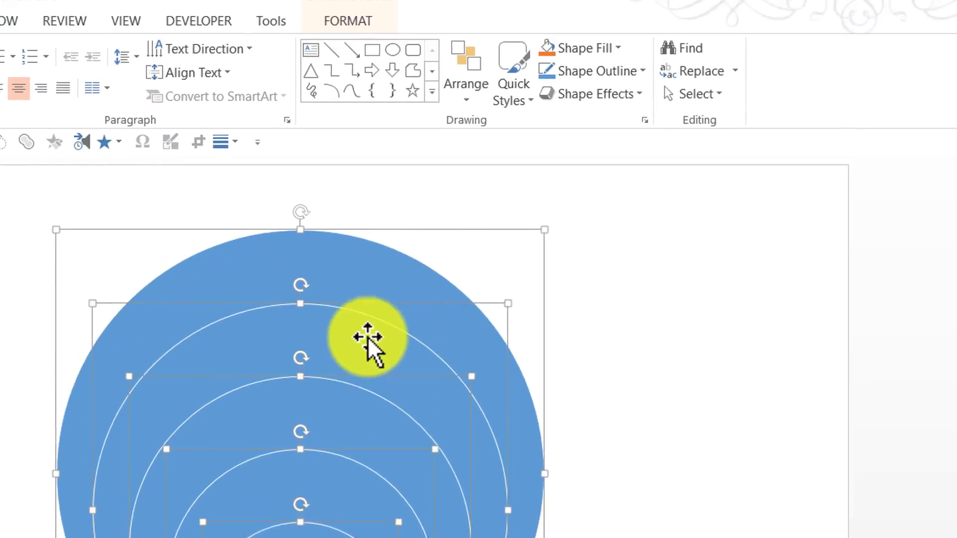
Step: Align the five circles by their middles so they form concentric rings
click(466, 102)
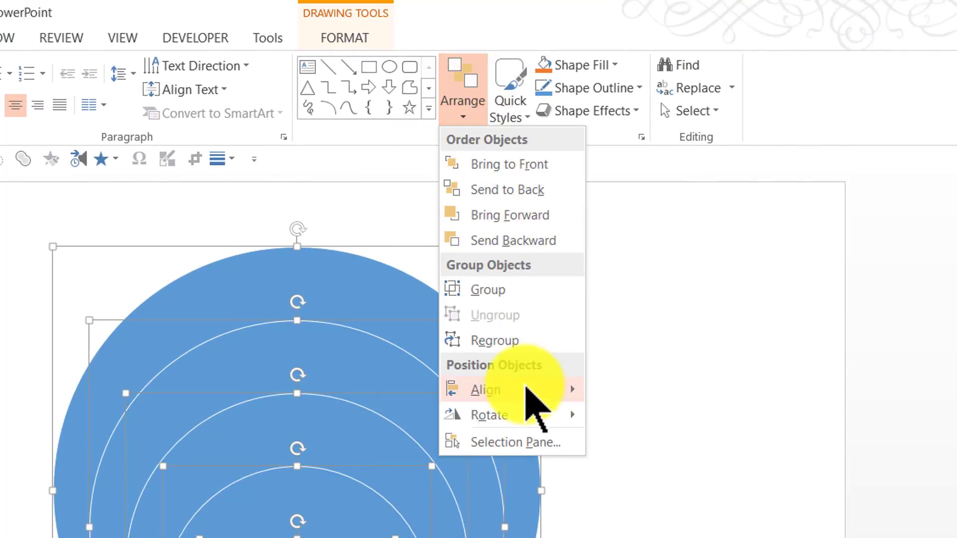
mouse_move(545, 391)
click(656, 495)
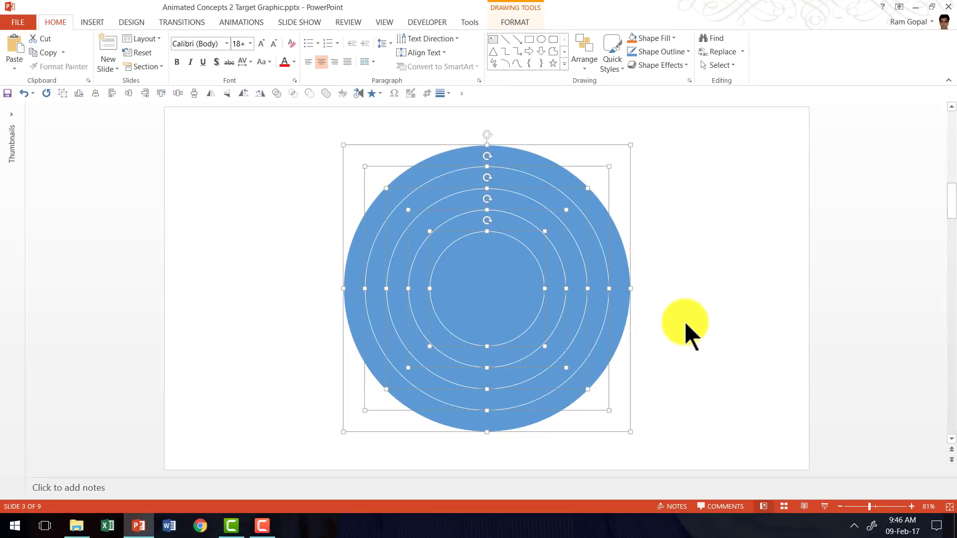
Step: Fill the outermost circle dark red and the second circle white
click(650, 312)
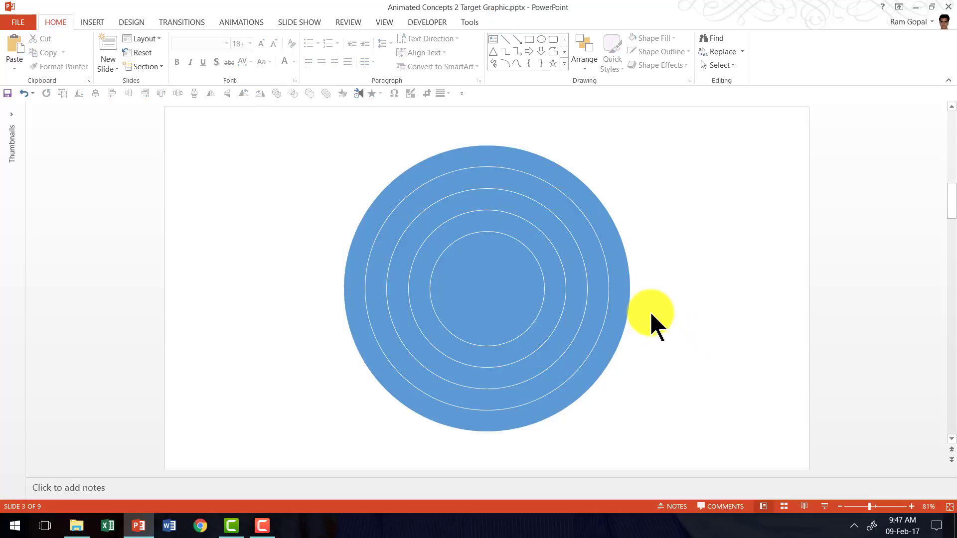
click(553, 172)
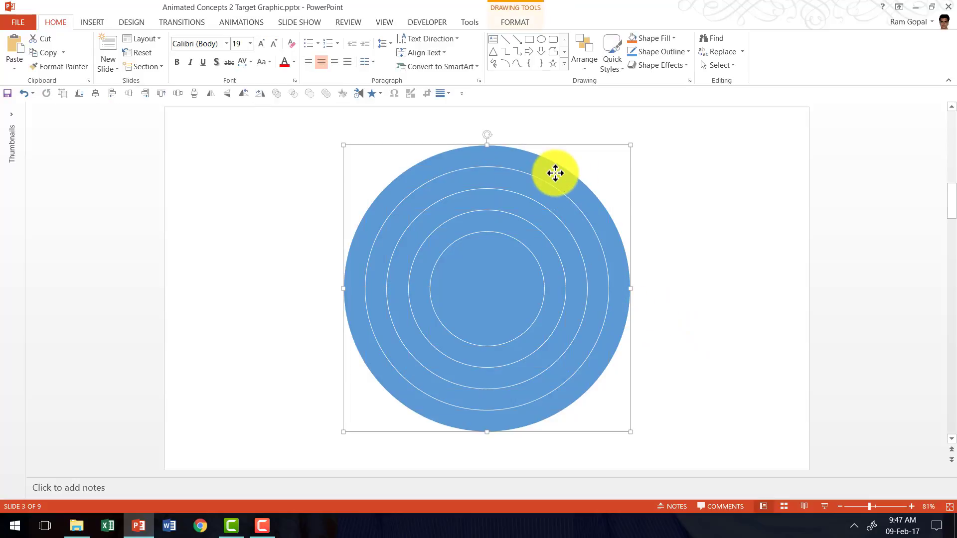
click(653, 38)
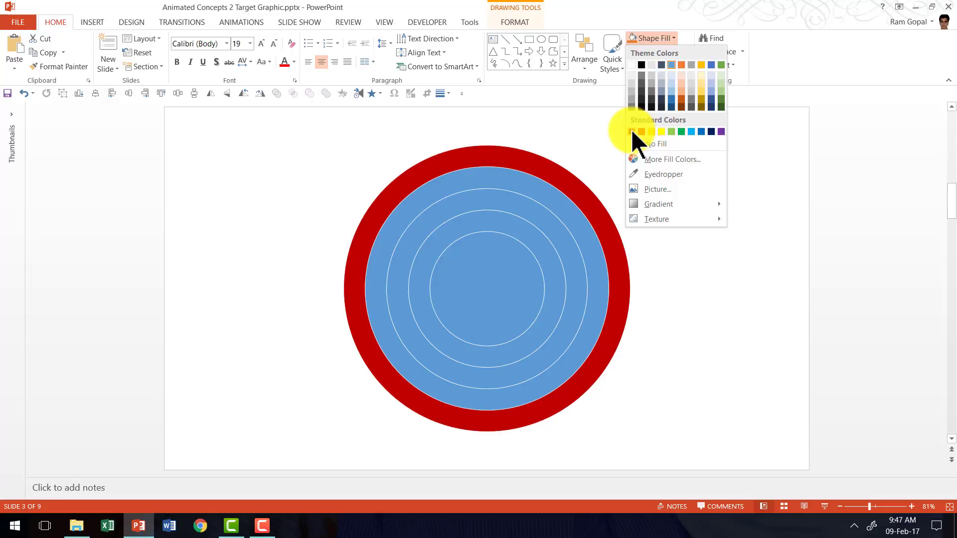
click(631, 131)
click(540, 188)
click(651, 38)
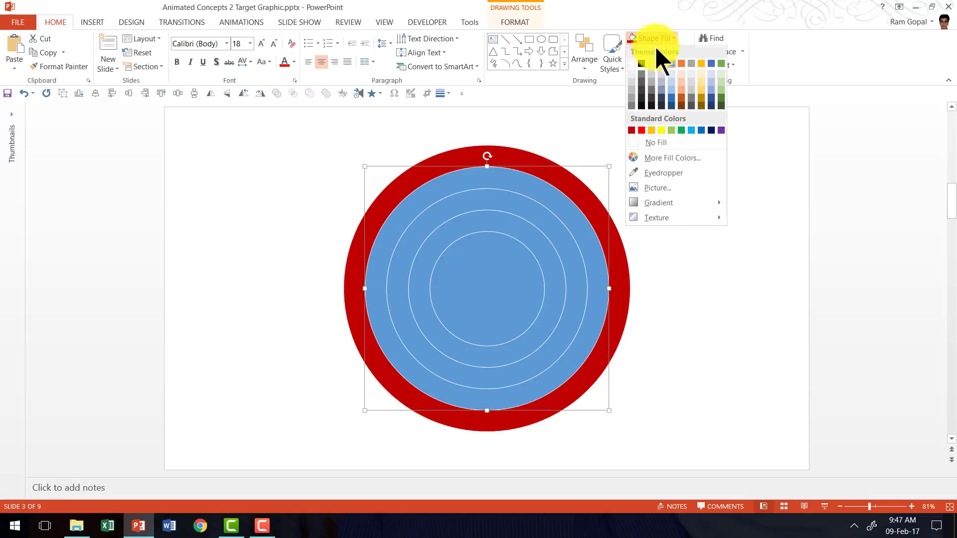
click(631, 63)
Step: Fill the third circle dark red, fourth white, centre dark red, then select all five circles
click(528, 203)
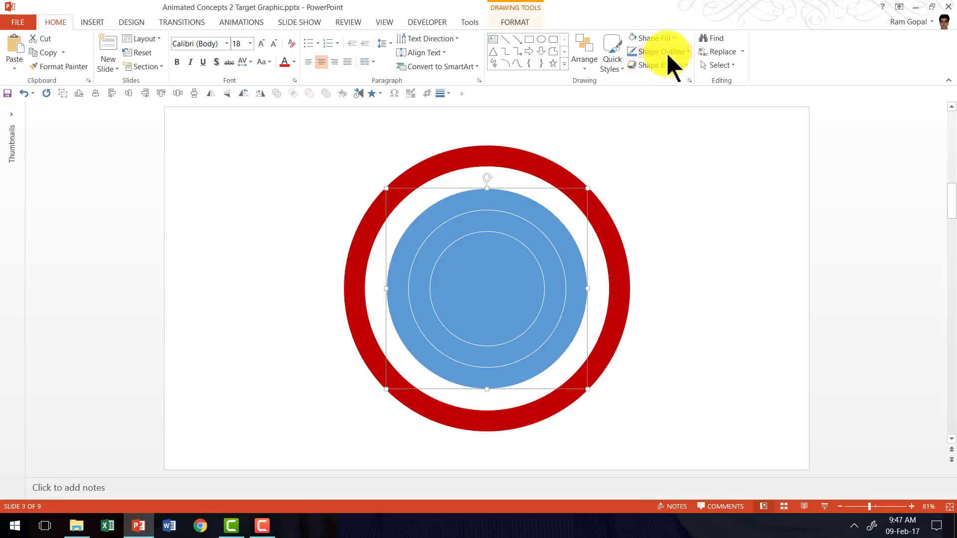
click(651, 38)
click(633, 131)
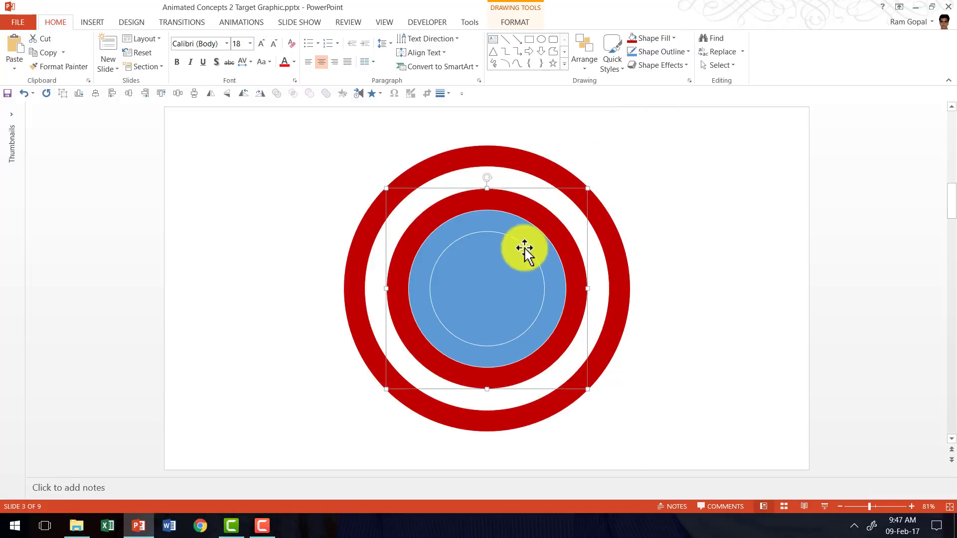
click(524, 249)
click(657, 39)
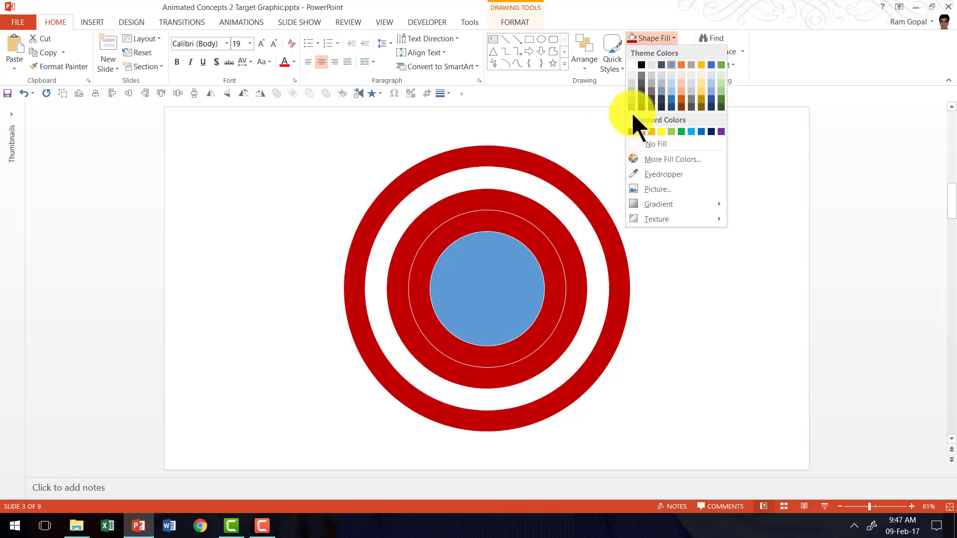
click(632, 65)
click(511, 238)
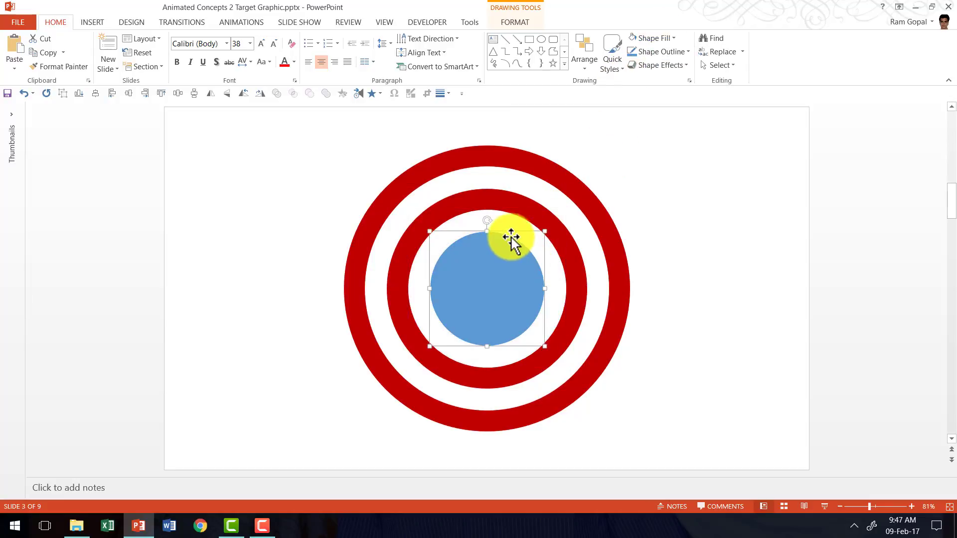
click(657, 38)
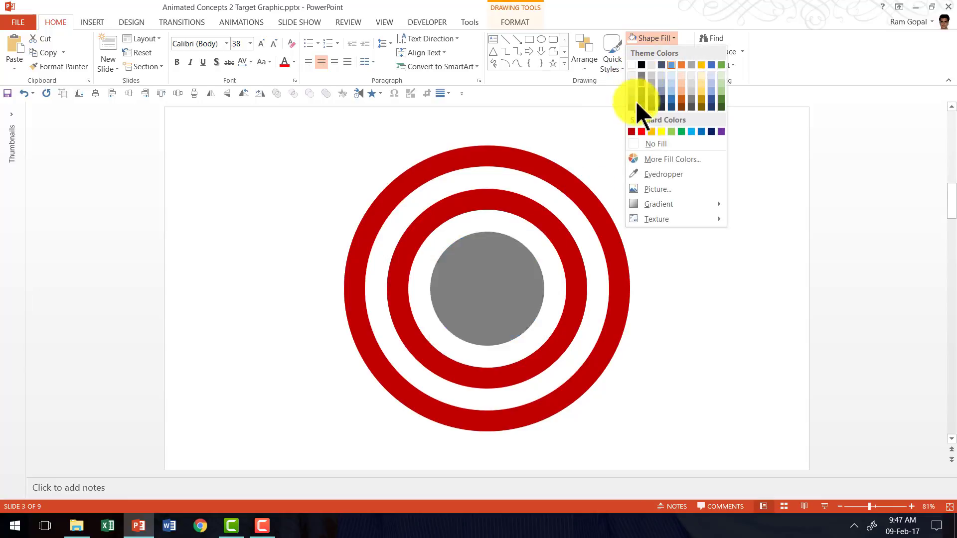
click(632, 131)
click(660, 440)
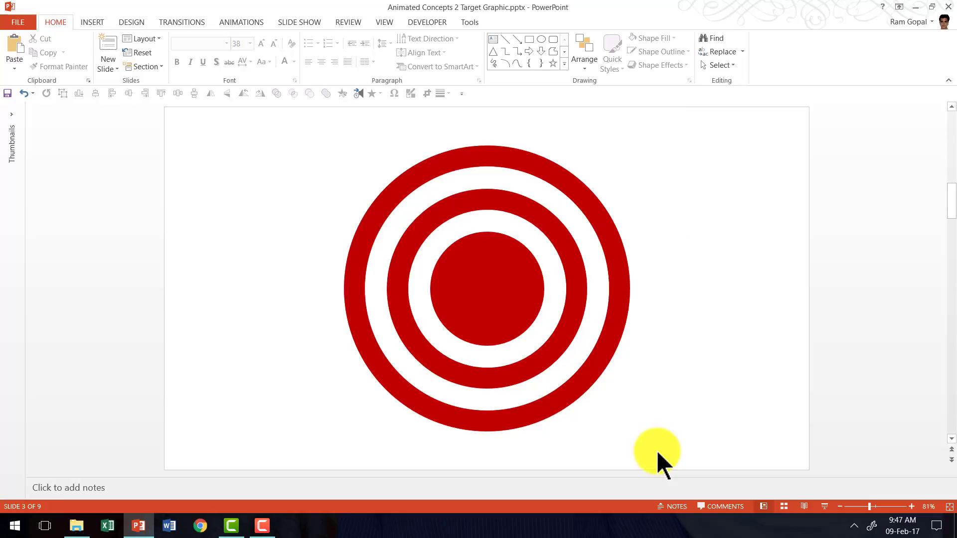
mouse_move(654, 456)
mouse_down()
mouse_move(329, 295)
mouse_move(237, 89)
mouse_up()
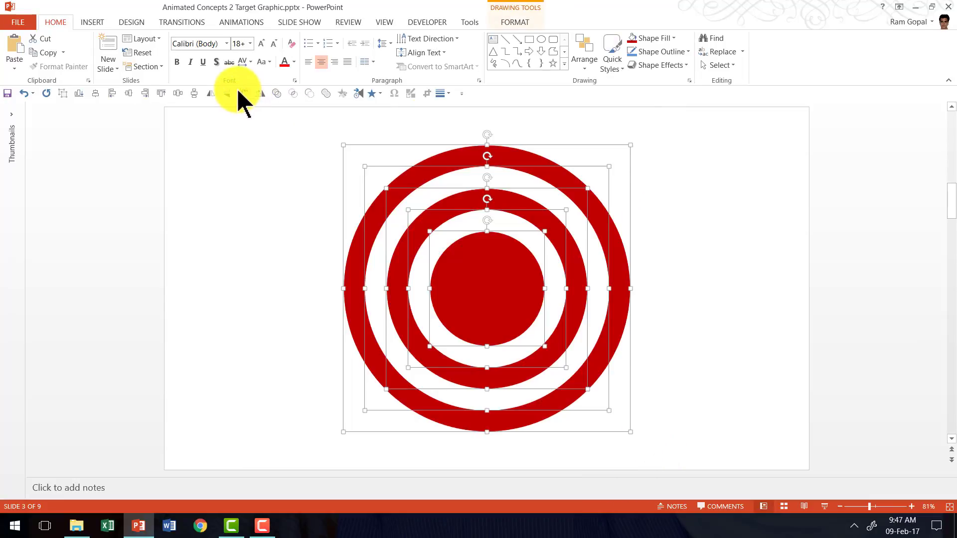
Step: Group the circles and apply the Perspective Contrasting Left 3-D rotation preset to the target
key(ctrl+g)
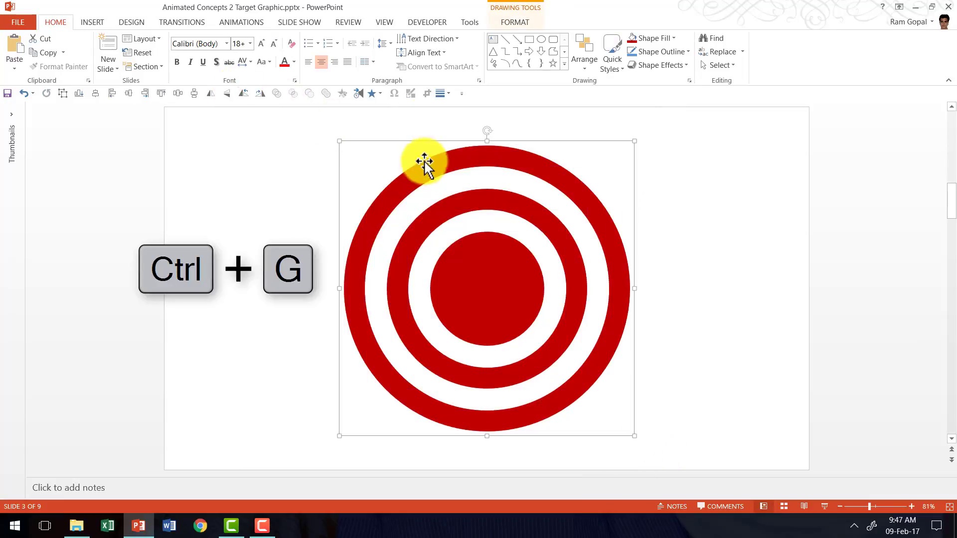
key(ctrl+z)
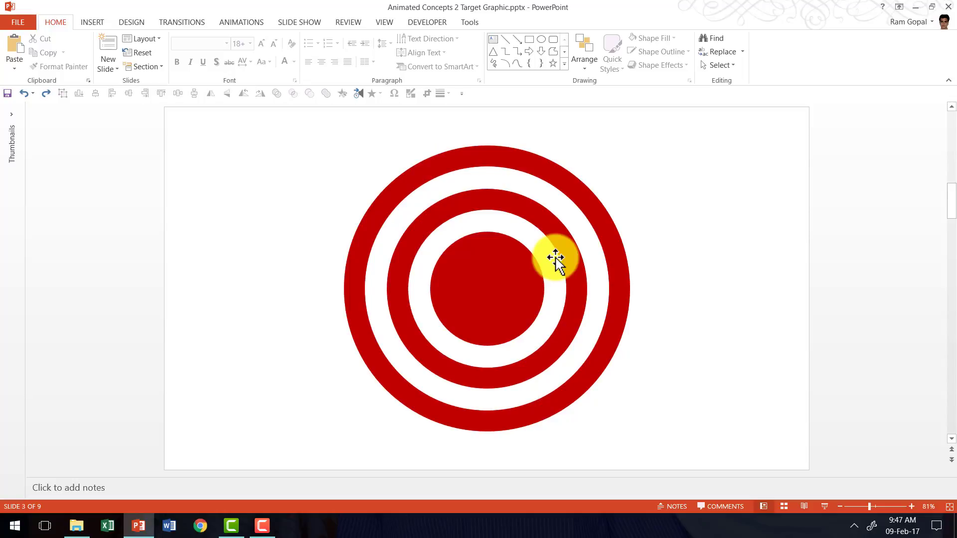
click(560, 214)
right_click(562, 214)
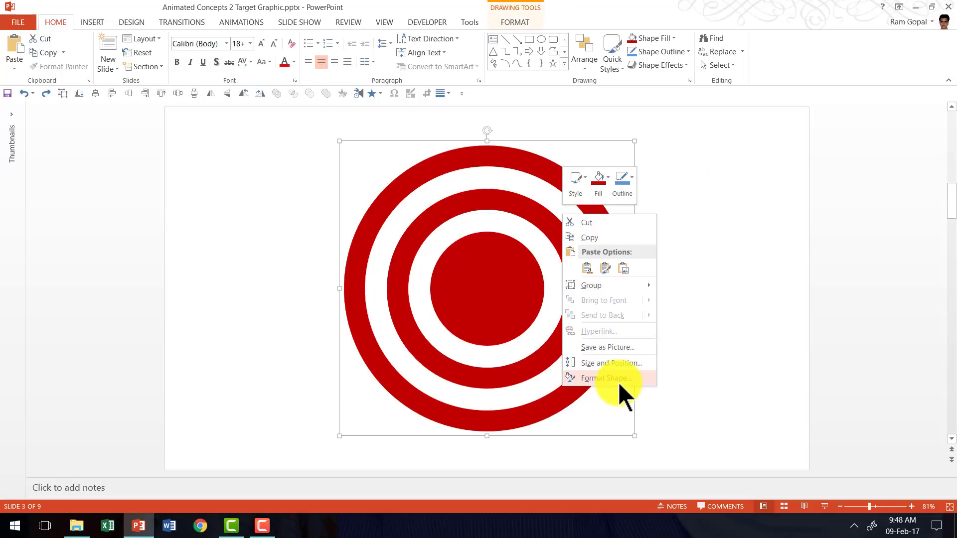
click(606, 378)
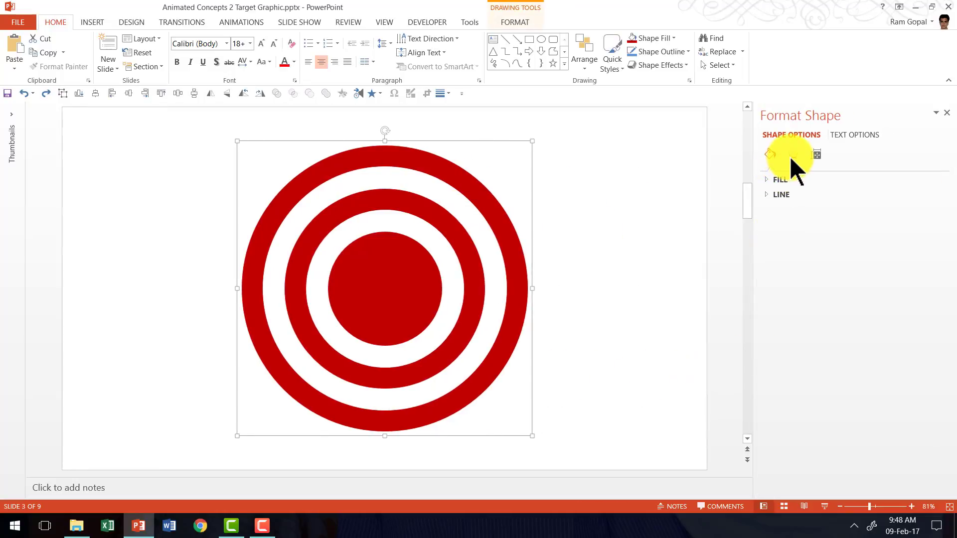
click(792, 155)
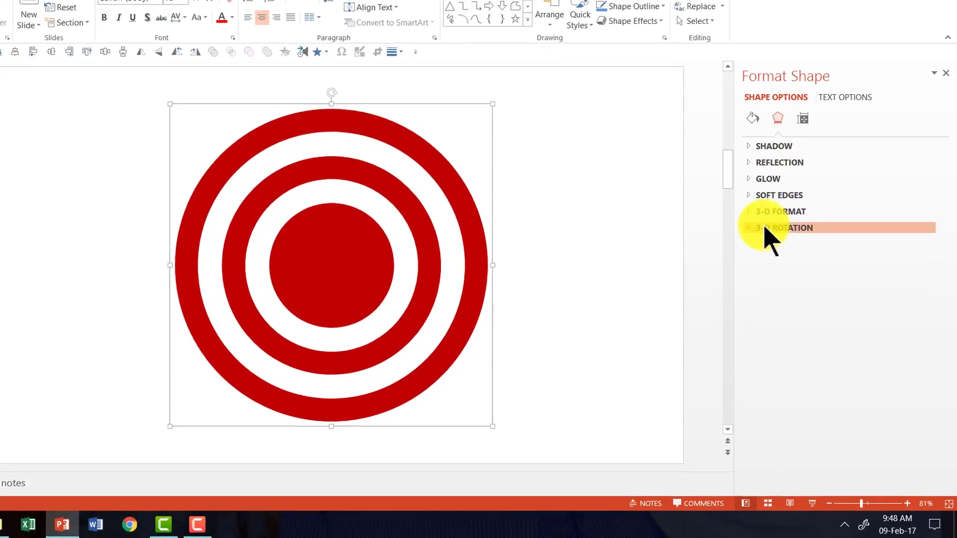
click(766, 228)
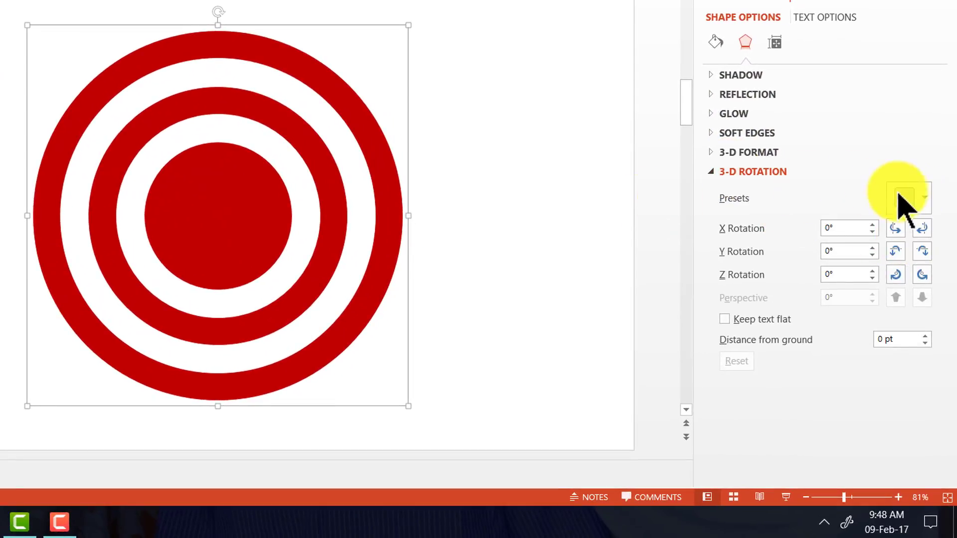
click(902, 198)
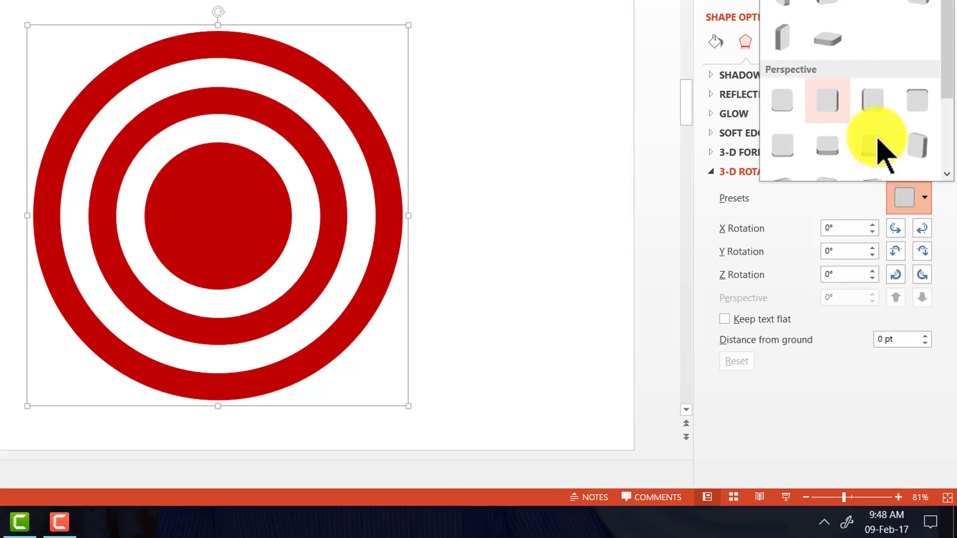
click(922, 145)
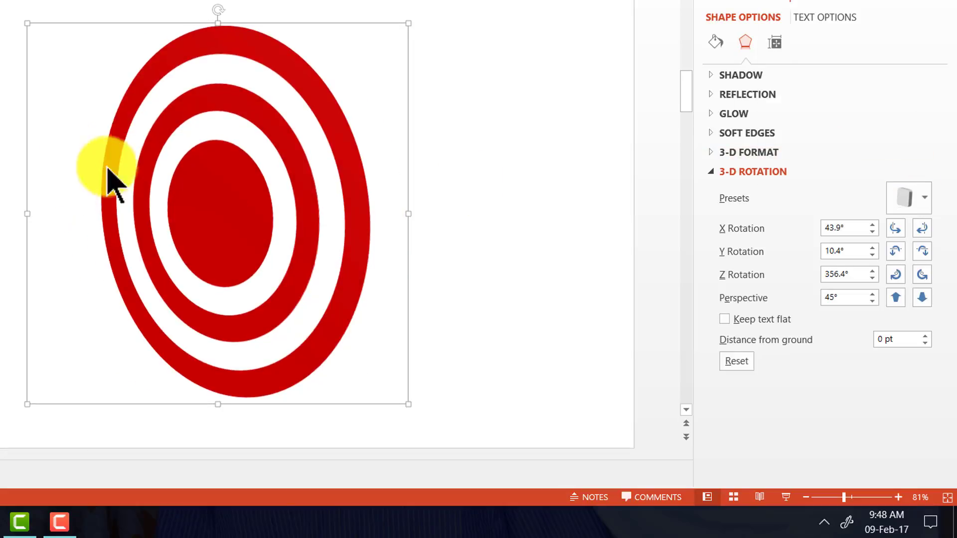
Step: Lower the target's Y rotation to 355.4°
click(922, 251)
click(922, 251)
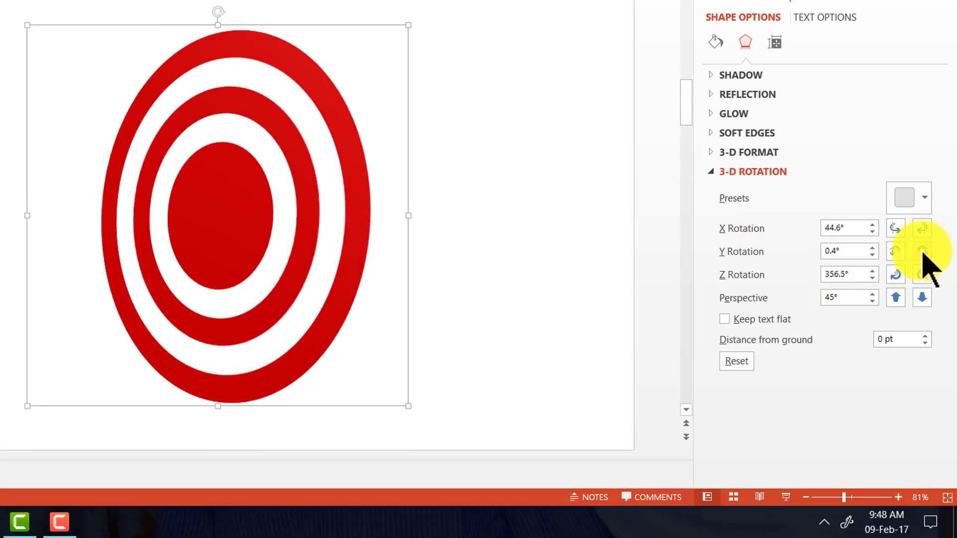
click(922, 252)
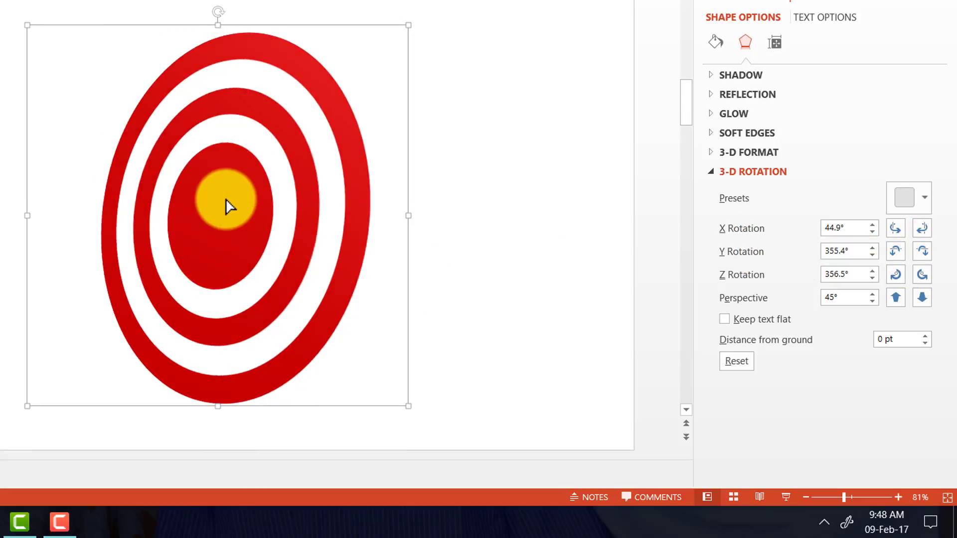
Step: Give the target a 3-D depth of 20 pt
click(736, 152)
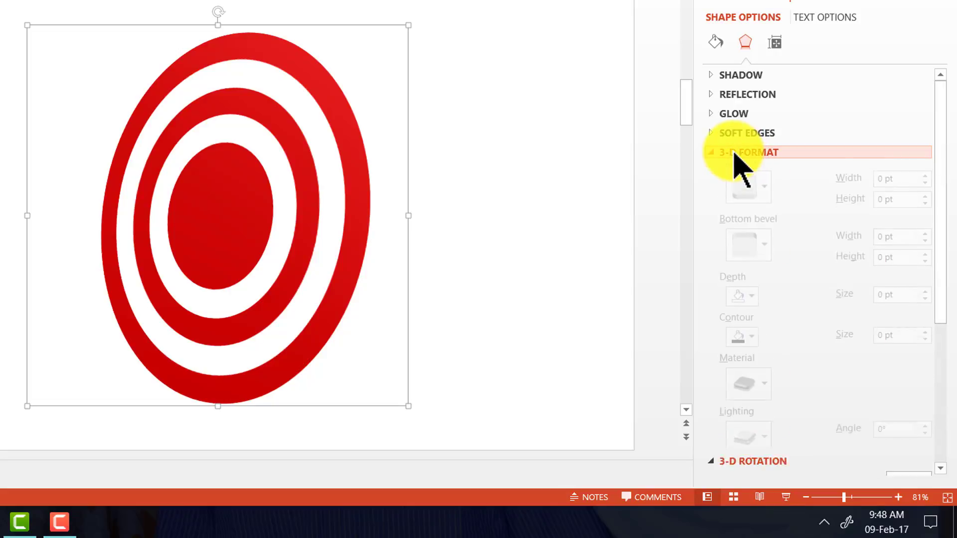
drag(901, 304, 848, 311)
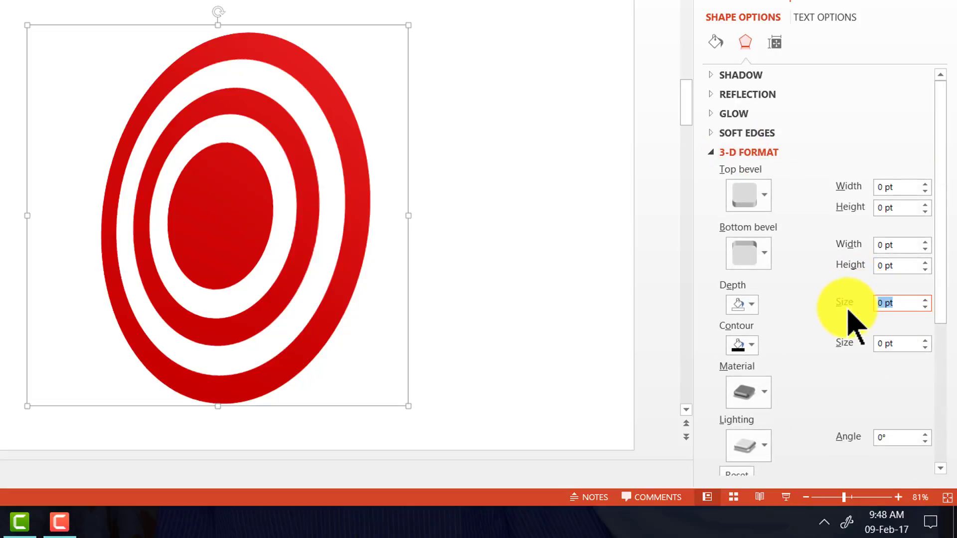
text(20)
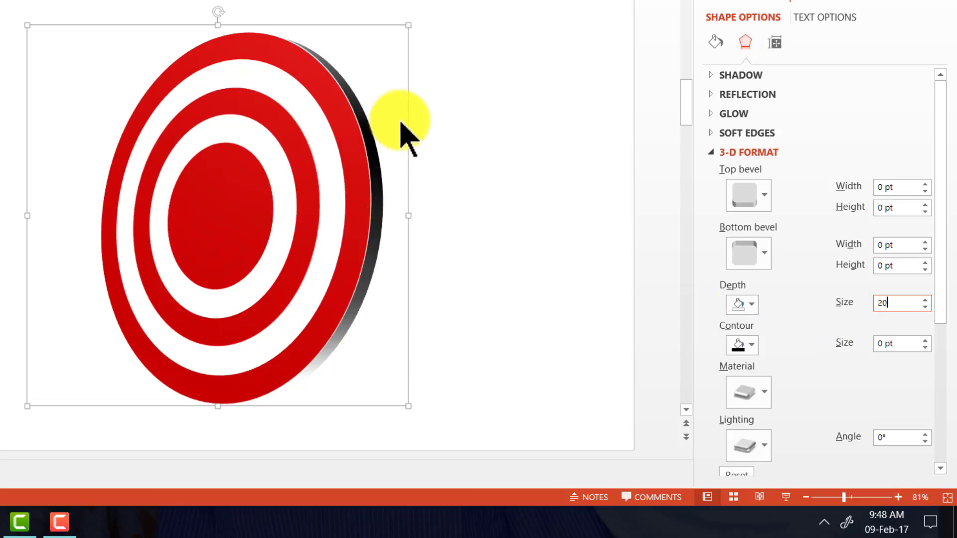
Step: Move the 3-D target to the right side of the slide and close the Format Shape pane
drag(407, 120, 595, 122)
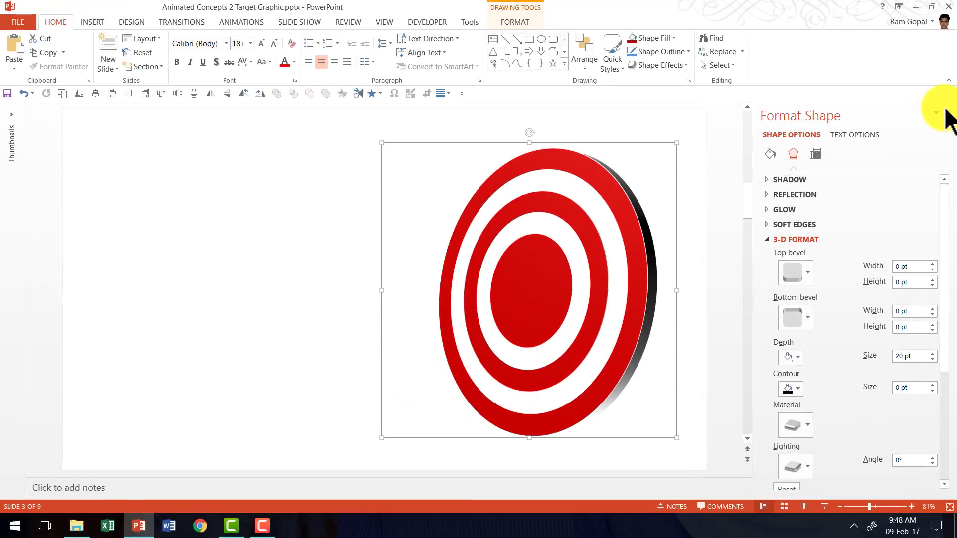
click(946, 113)
click(875, 195)
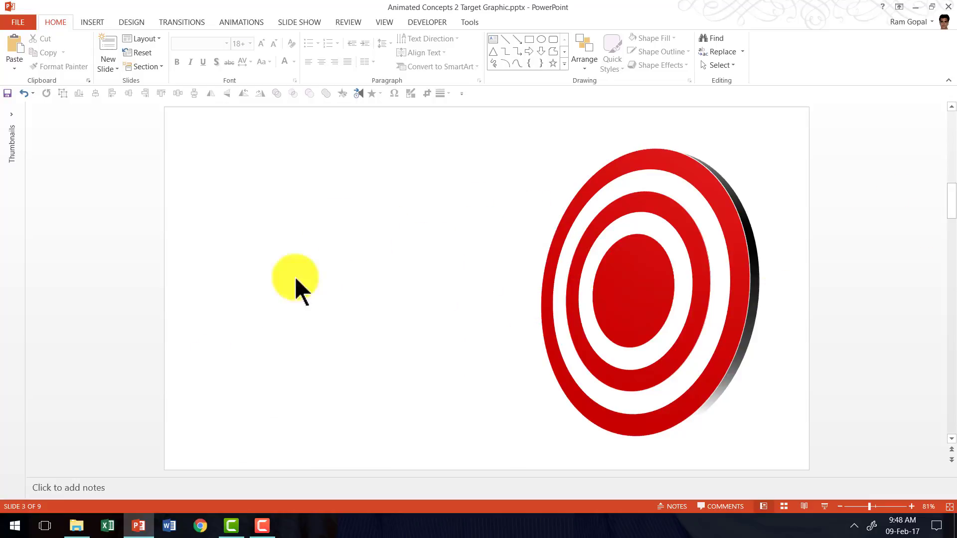
Step: Draw a rounded rectangle left of the target, fully round its ends, and flatten it into a thin bar
click(563, 62)
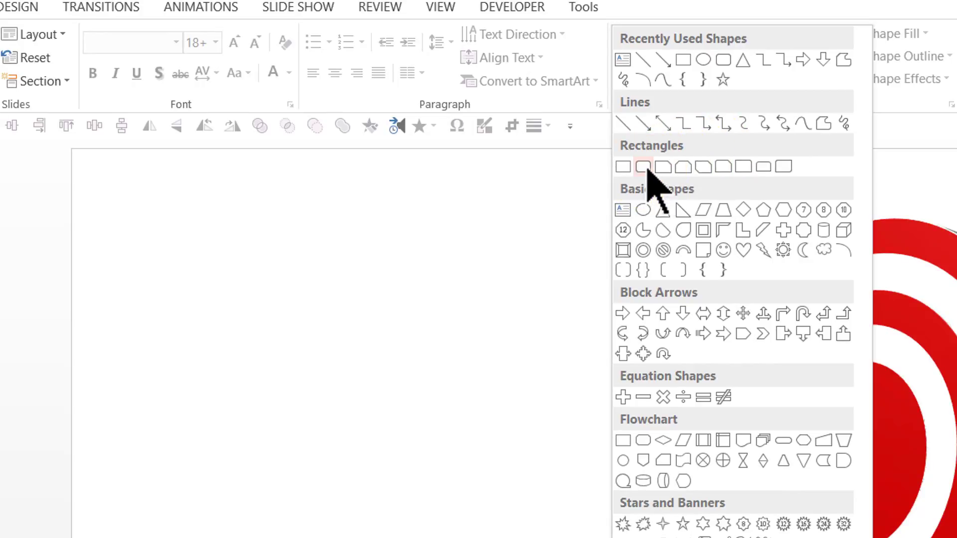
click(643, 166)
drag(242, 421, 602, 512)
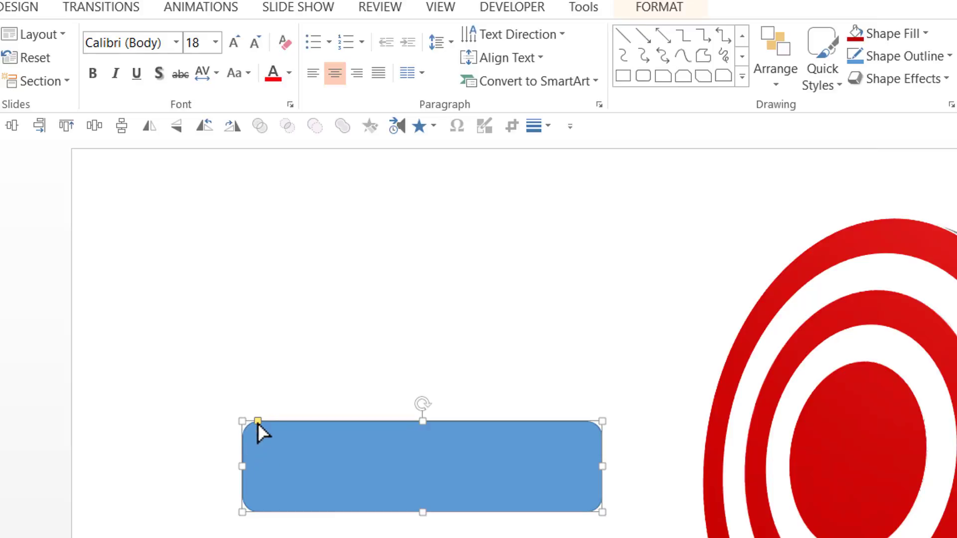
drag(258, 421, 336, 432)
drag(422, 503, 432, 438)
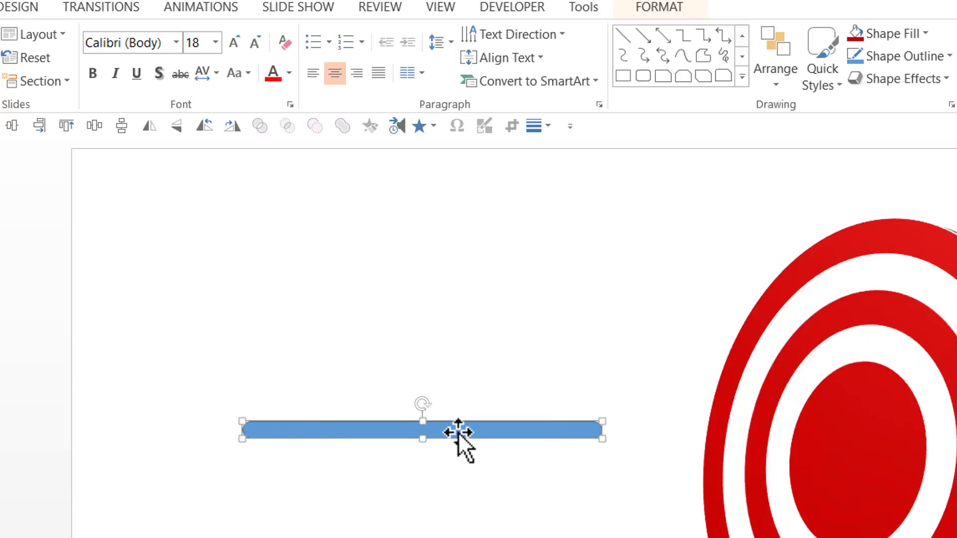
Step: Cap the bar with a chevron head on the right and a copied chevron tail on the left
click(742, 77)
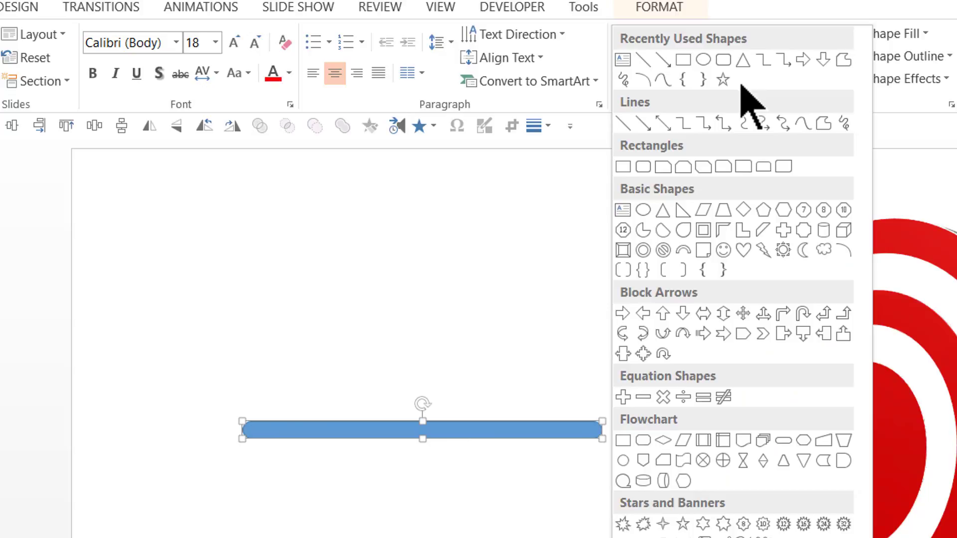
click(763, 333)
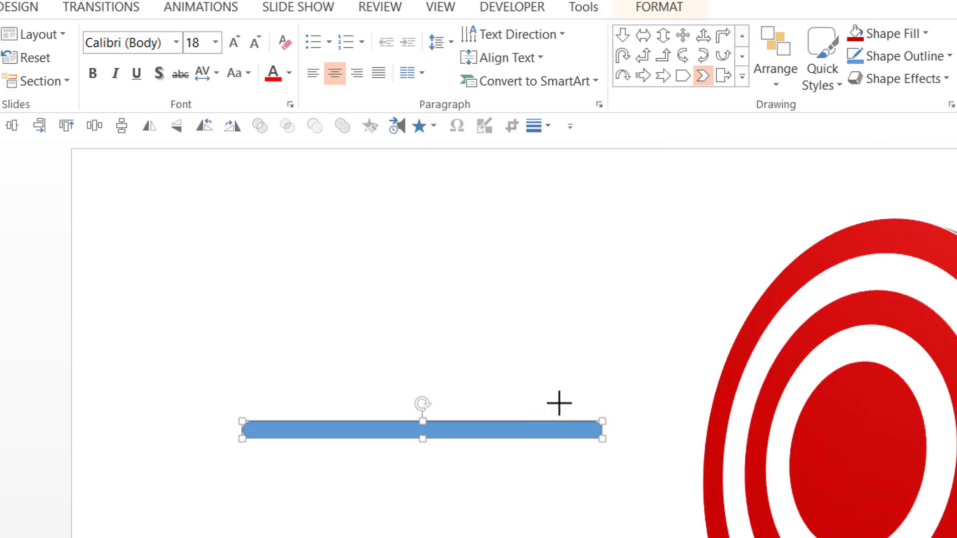
drag(565, 402, 634, 455)
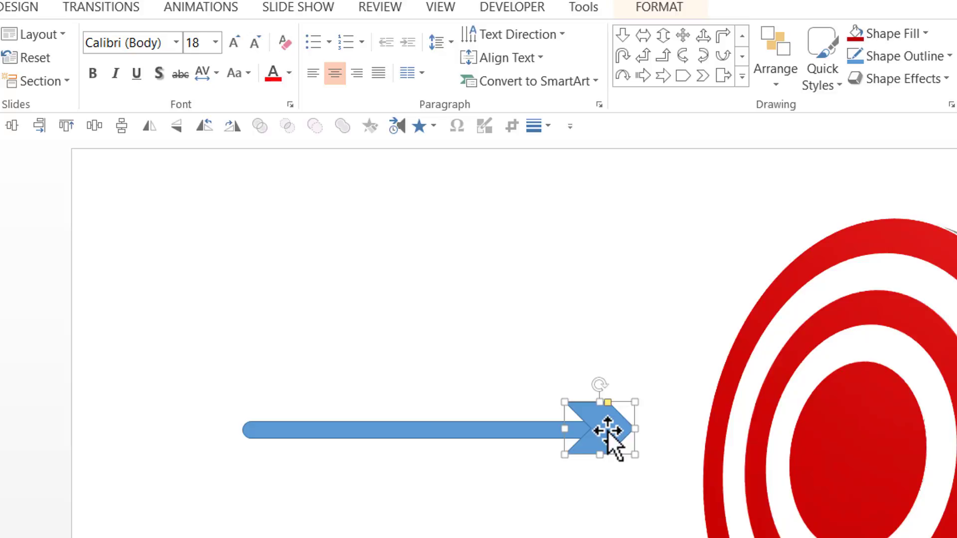
drag(608, 430, 256, 430)
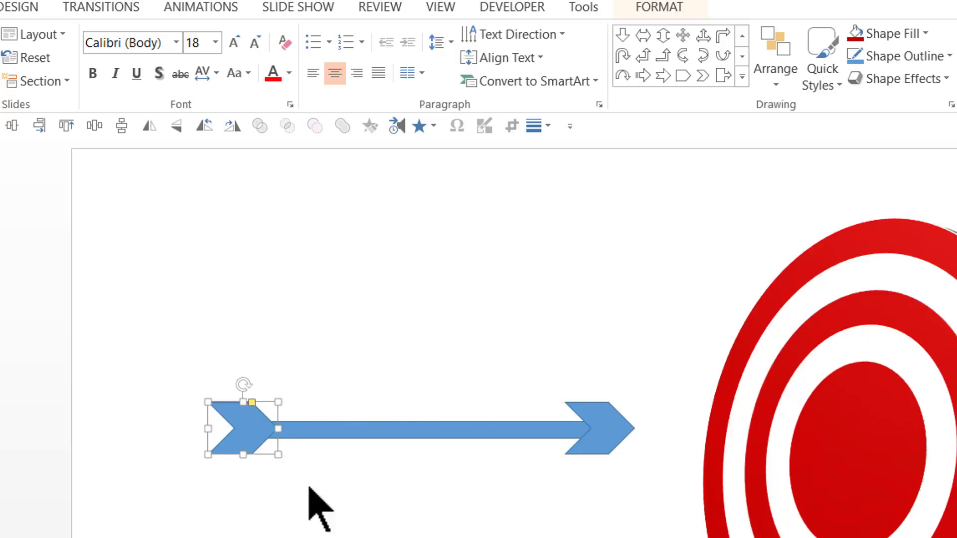
click(613, 421)
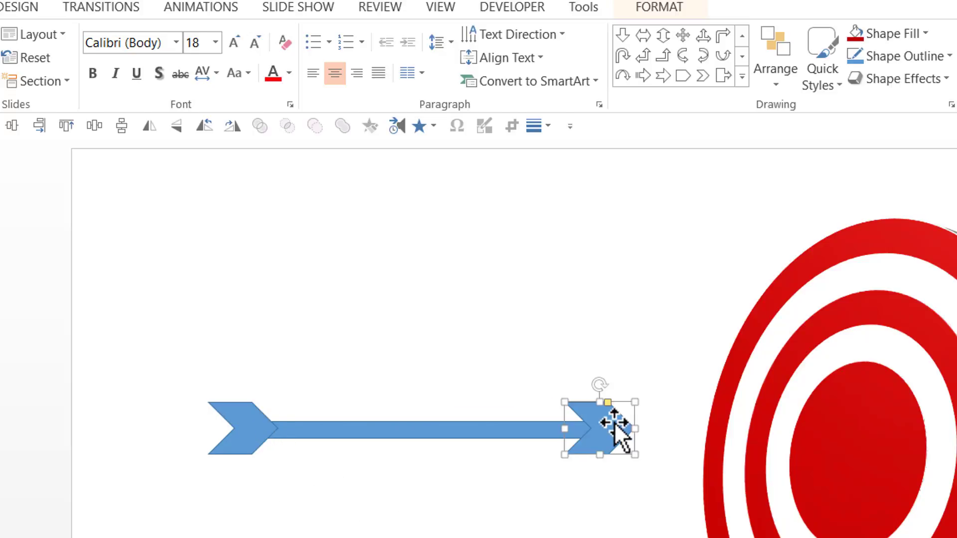
right_click(613, 422)
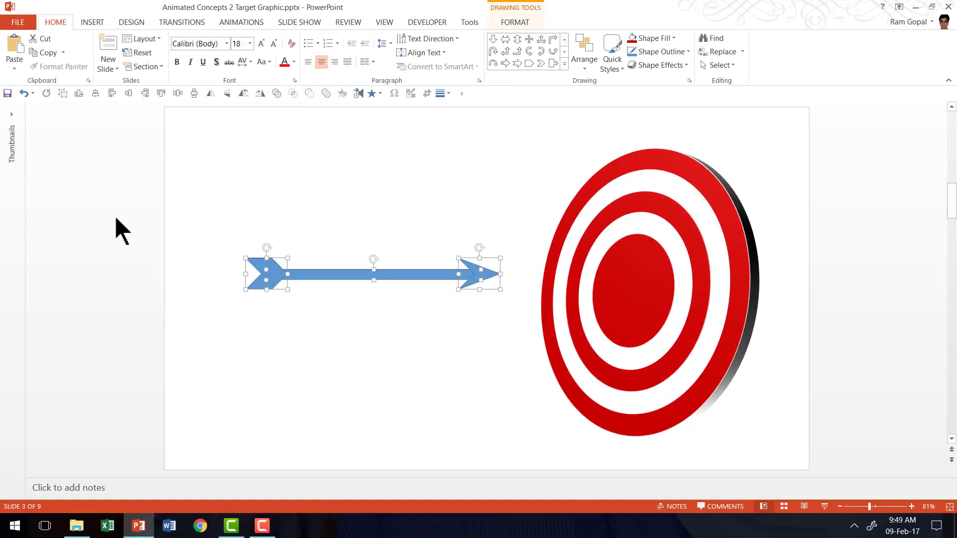
Step: Group the arrow pieces and give them a preset 3-D bevel and dark grey fill
key(ctrl+g)
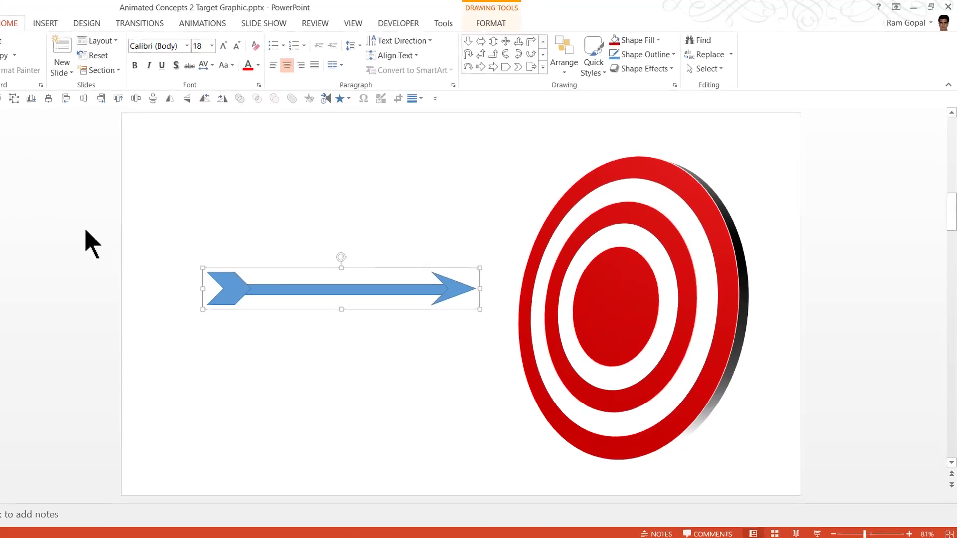
click(579, 84)
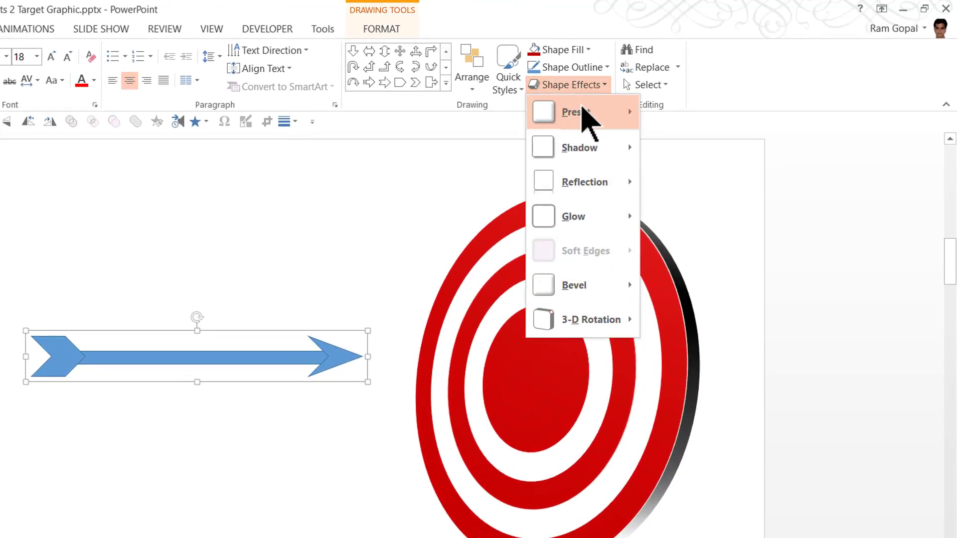
mouse_move(588, 114)
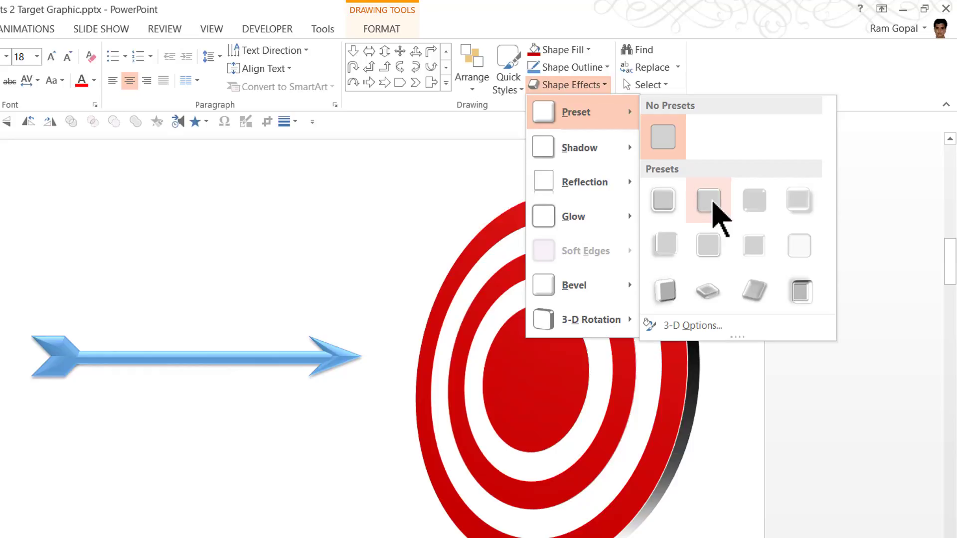
click(713, 203)
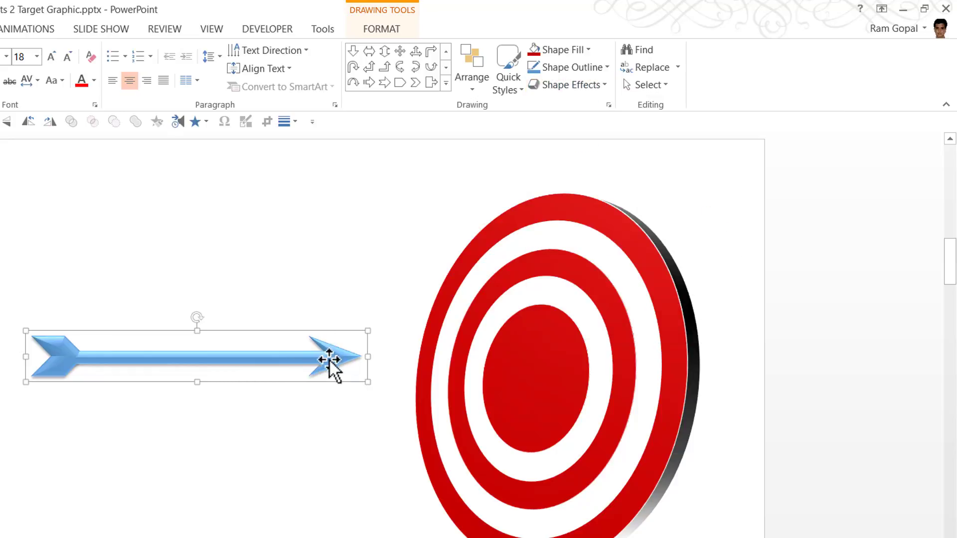
click(559, 49)
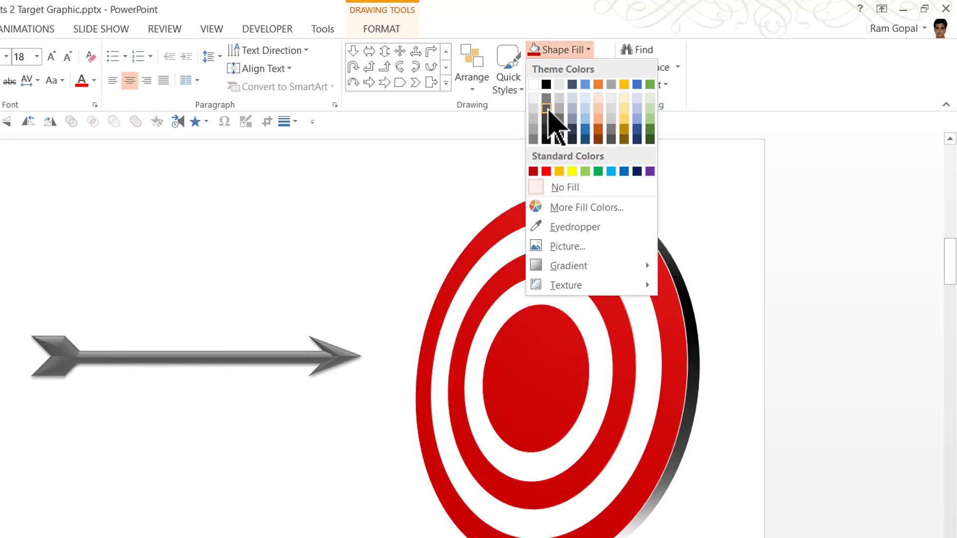
click(545, 113)
Step: Move the arrow right until its tip rests in the bullseye's centre
click(294, 385)
drag(327, 365, 490, 393)
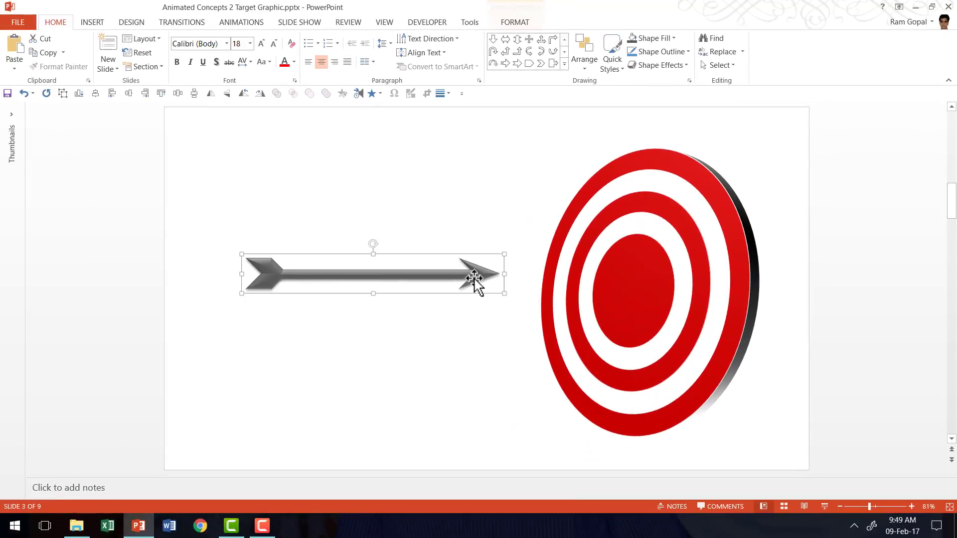
drag(598, 300, 604, 296)
Step: Add a text box reading 'Your text about the first initiative' in line with the arrow's tail
click(480, 222)
click(564, 64)
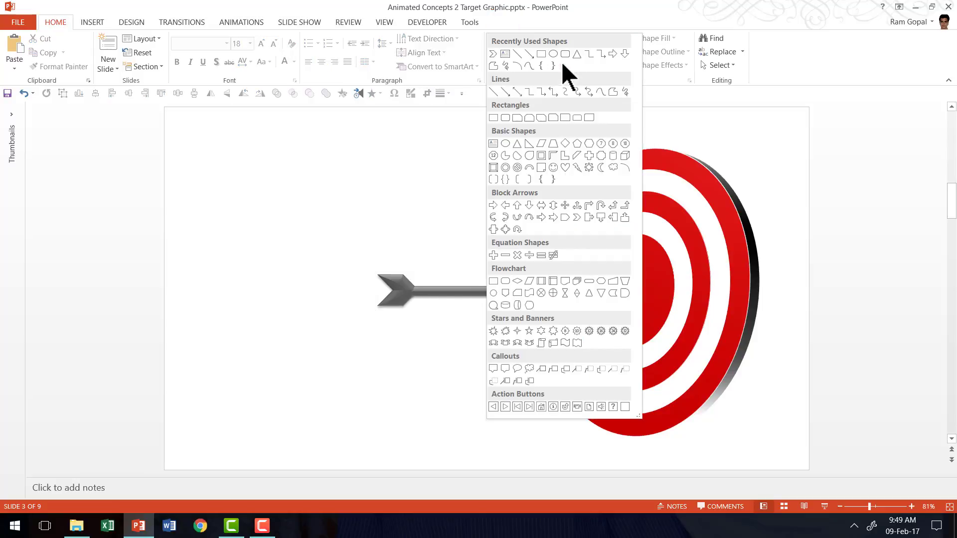
click(499, 143)
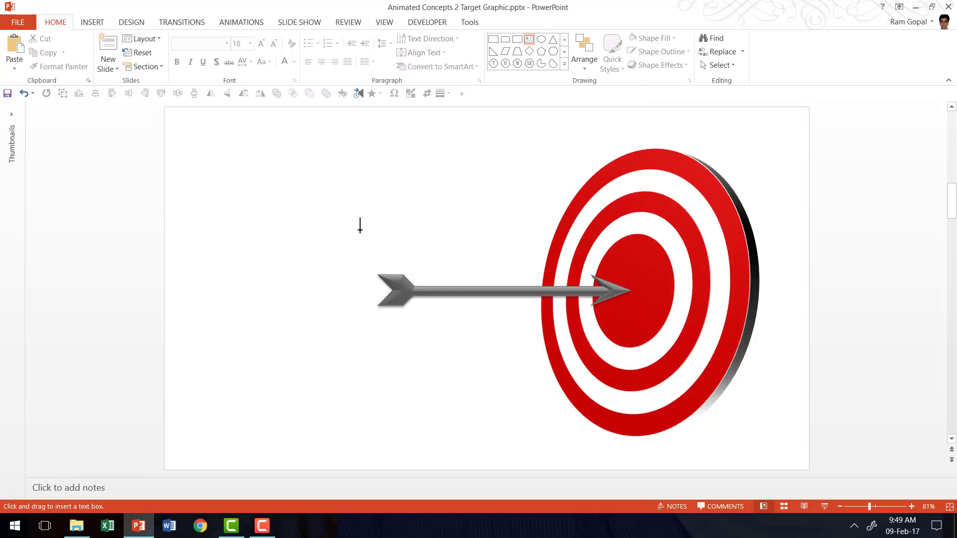
click(215, 247)
text(Your te)
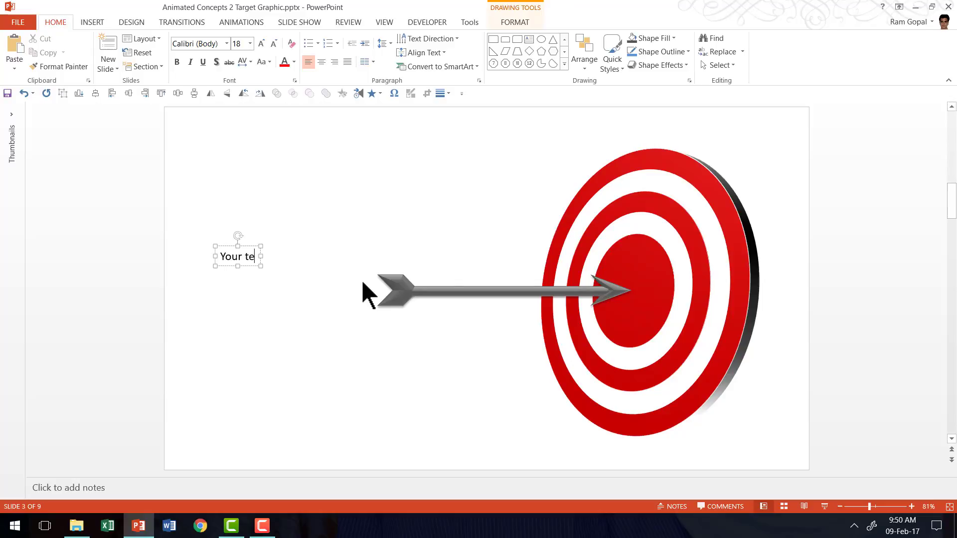
text(xt about the fir)
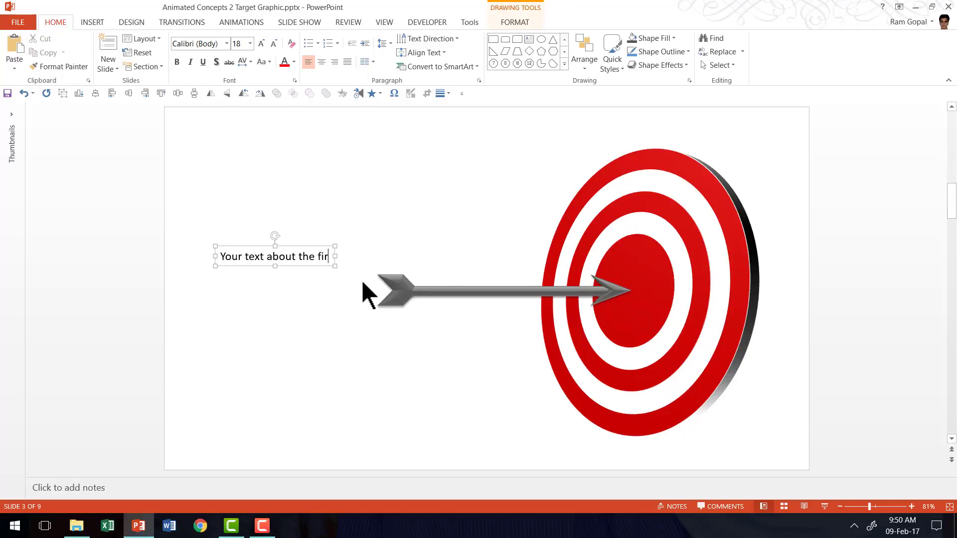
text(st initiative)
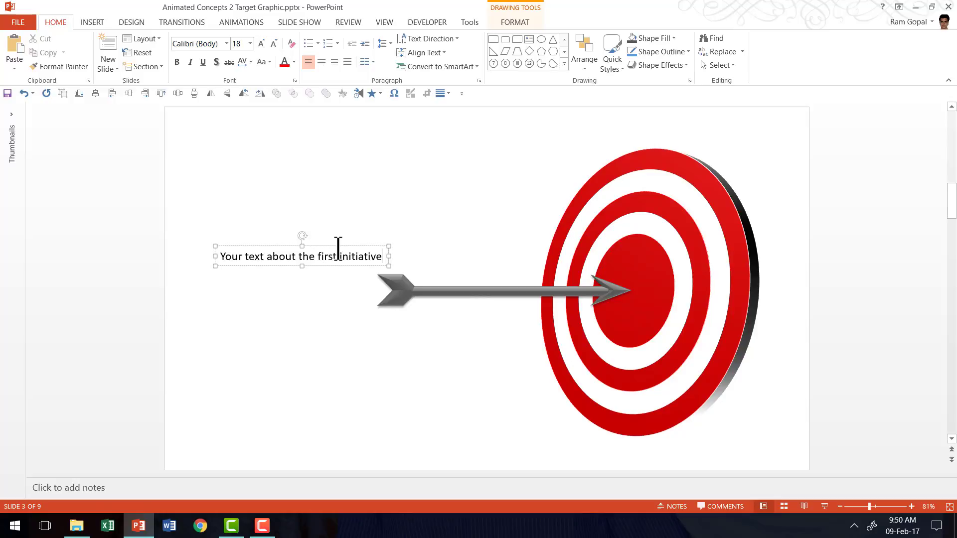
drag(298, 257, 314, 280)
Step: Enlarge the caption's font and group the caption with the arrow
click(261, 44)
mouse_move(183, 240)
mouse_down()
mouse_move(237, 271)
mouse_move(597, 380)
mouse_move(648, 349)
mouse_up()
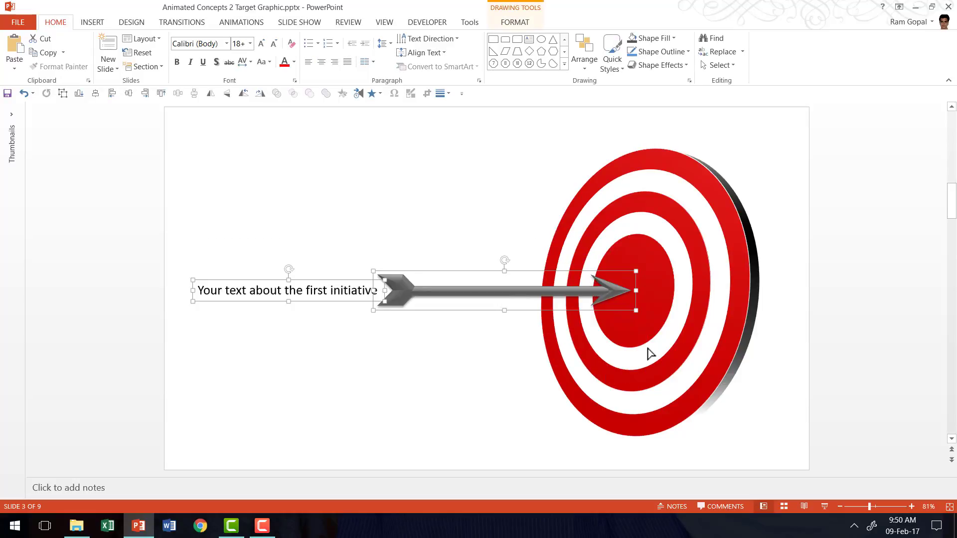
key(ctrl+g)
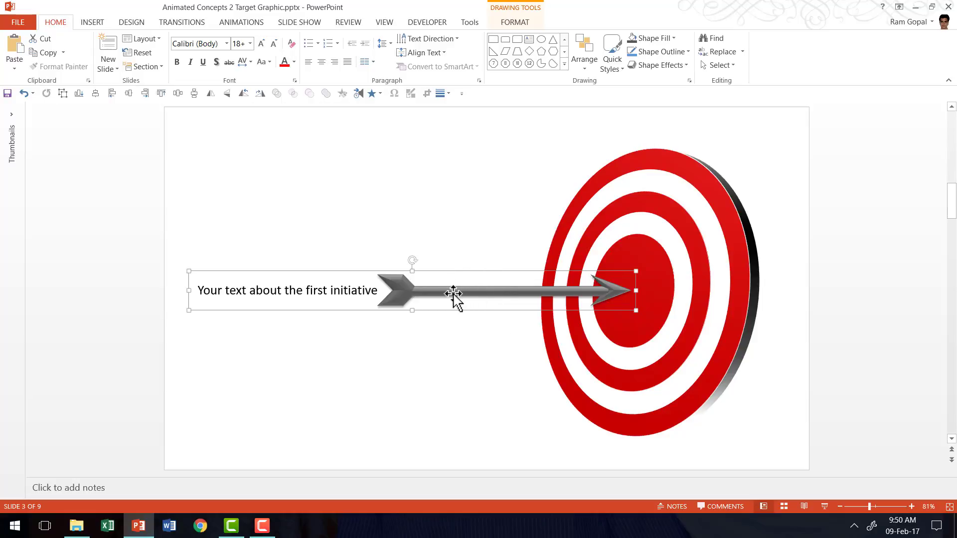
Step: Give the arrow-and-caption group a Fly In From Left animation and show the Animation Pane
click(253, 23)
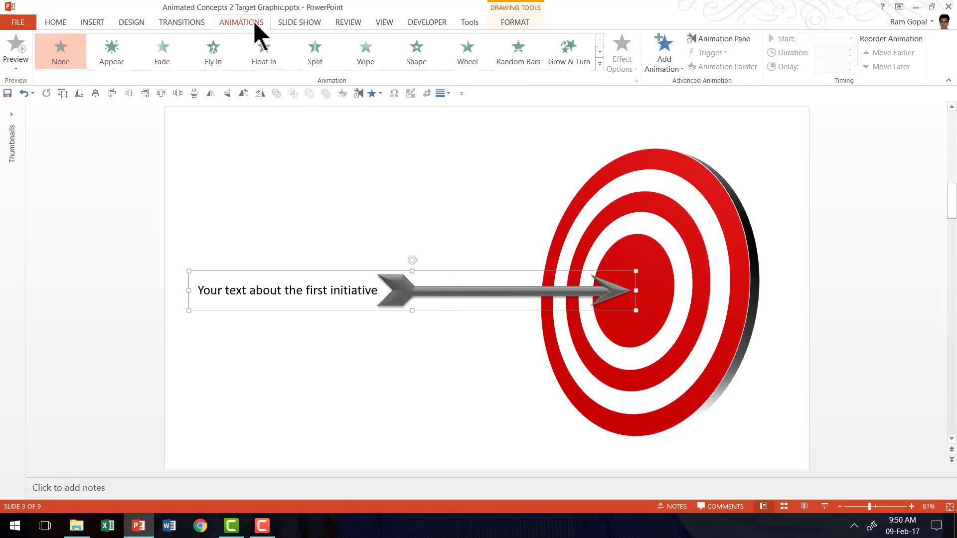
click(221, 52)
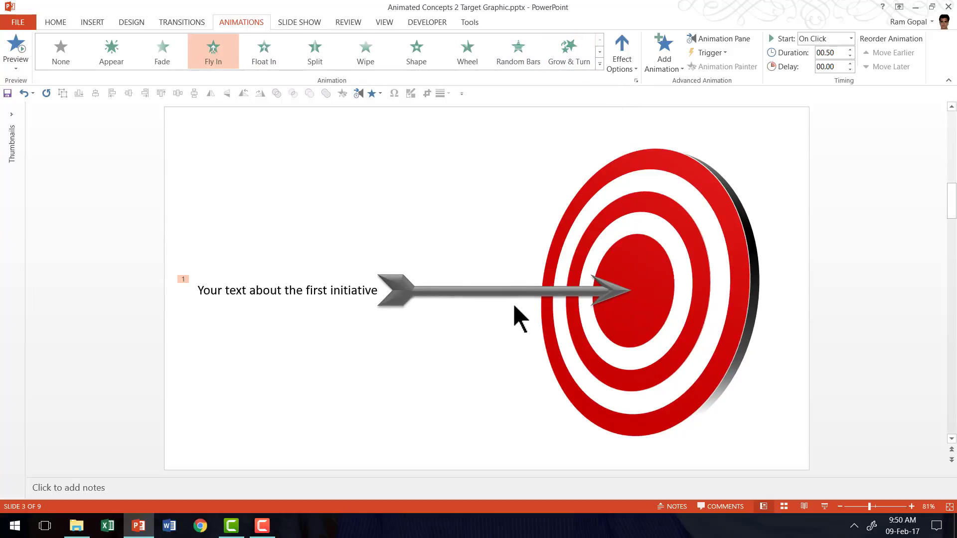
click(627, 49)
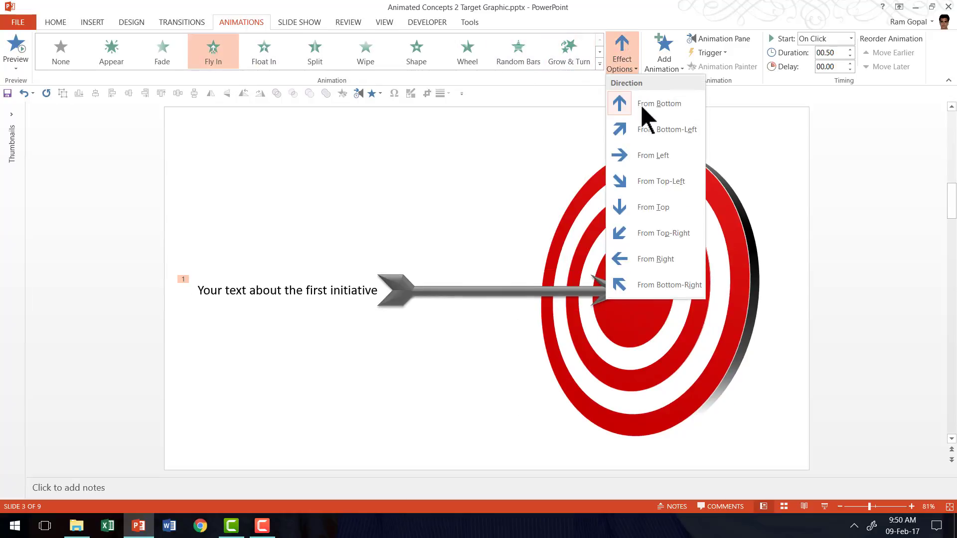
click(640, 169)
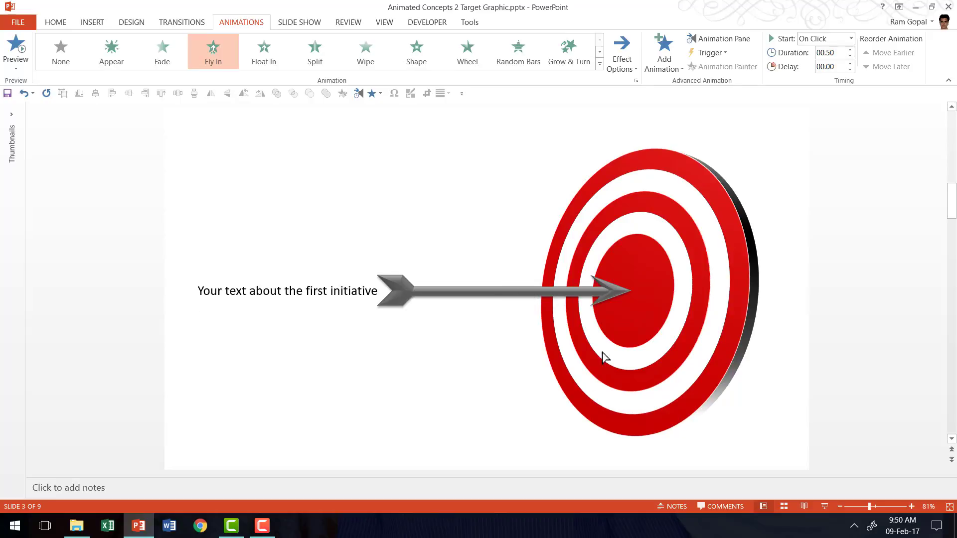
click(740, 36)
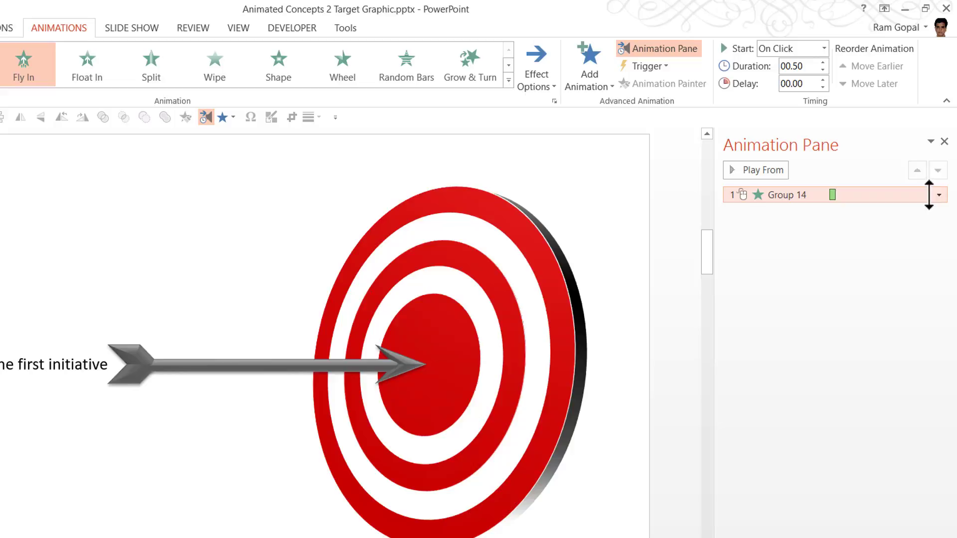
Step: Set Group 14's Fly In effect to end with a 0.27-second bounce
click(942, 197)
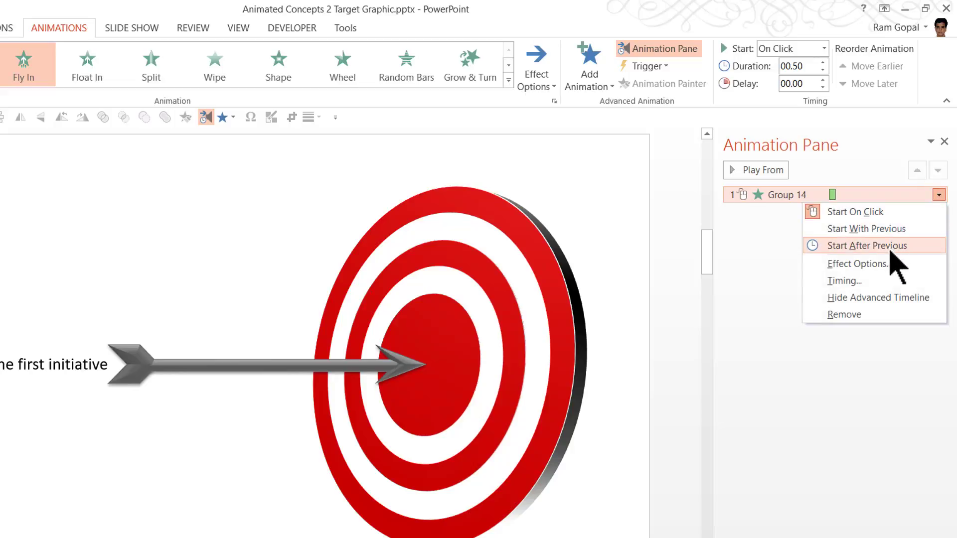
click(883, 265)
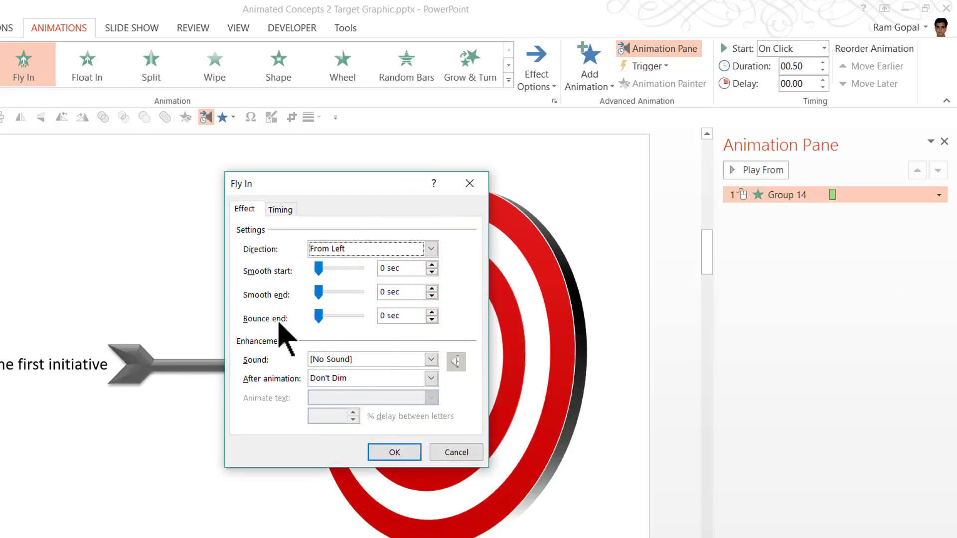
drag(319, 314, 341, 317)
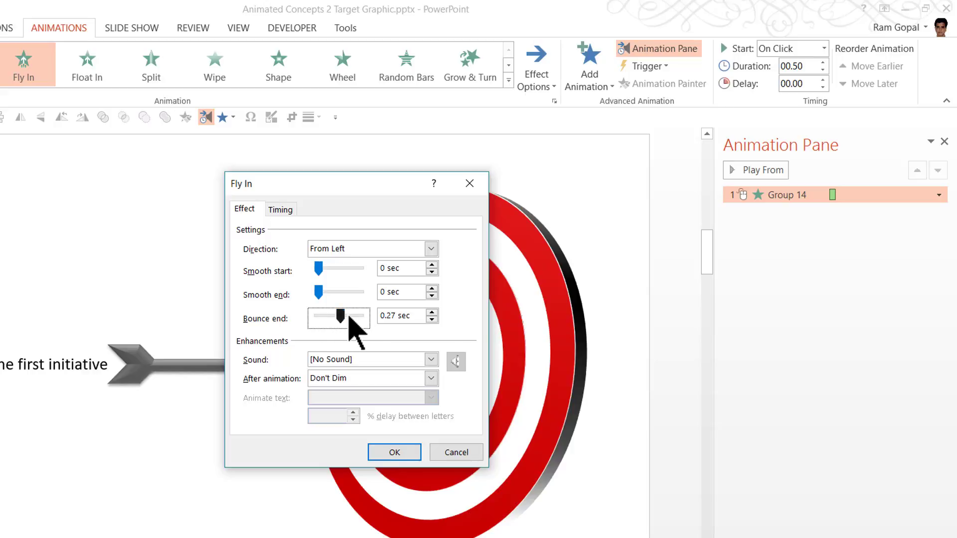
click(384, 452)
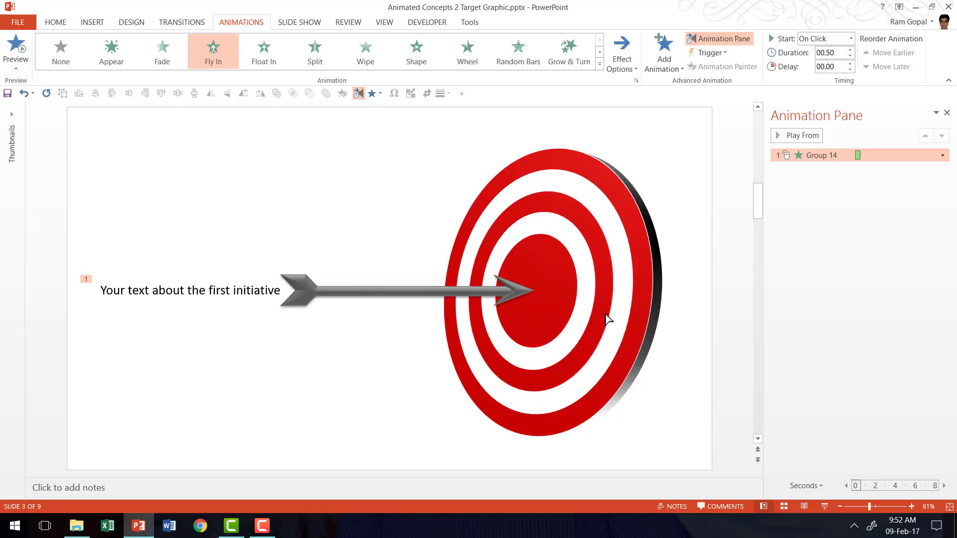
Step: Deselect the group and move down to slide 4 with the darts target
click(675, 226)
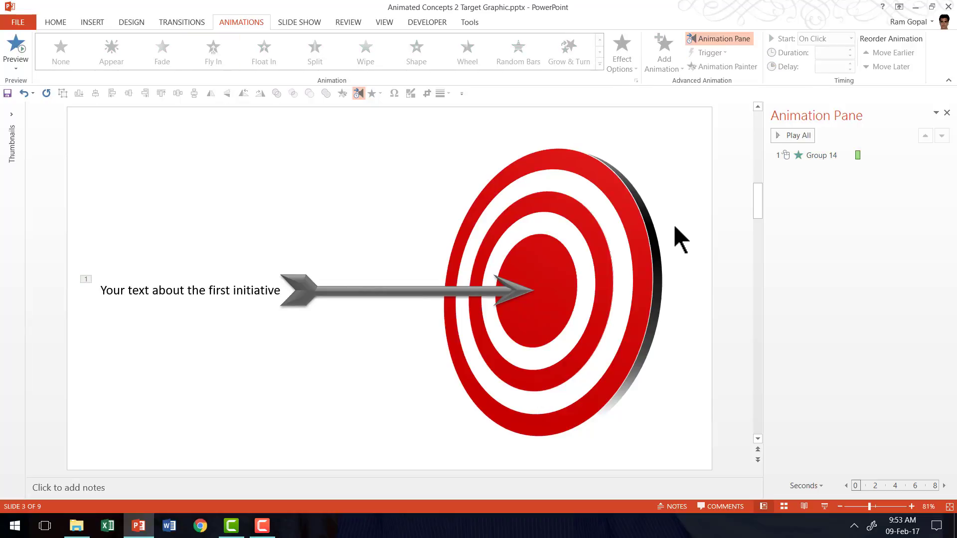
scroll(674, 224, down, 1)
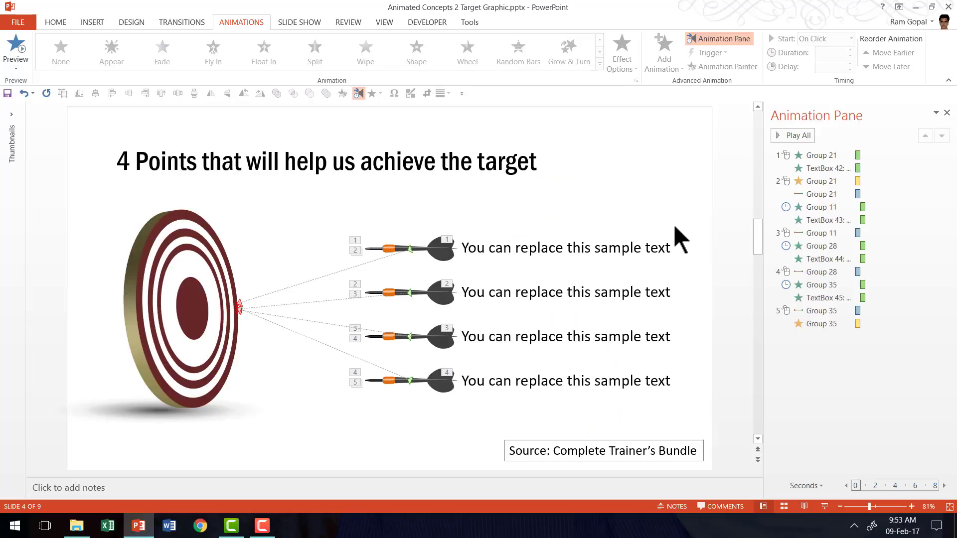